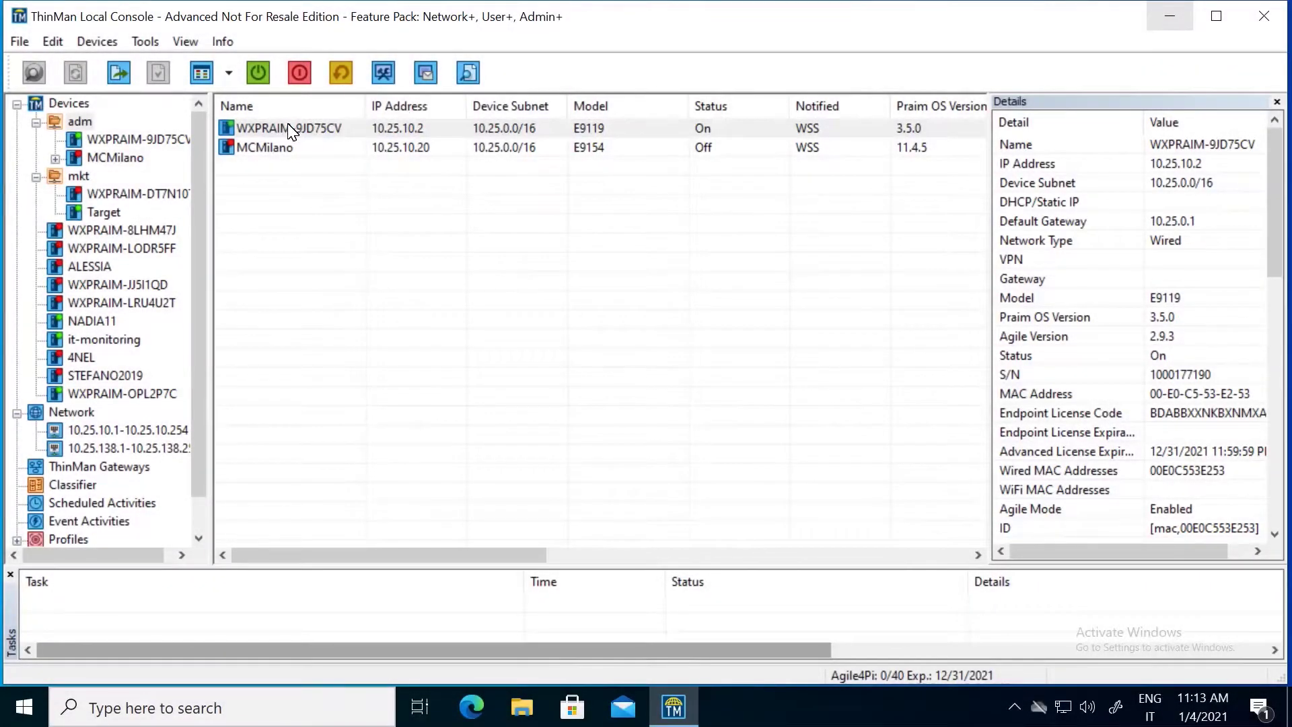
Receive the offline configuration from device WXPRAIM-9JD75CV in the adm group.
left_click(291, 130)
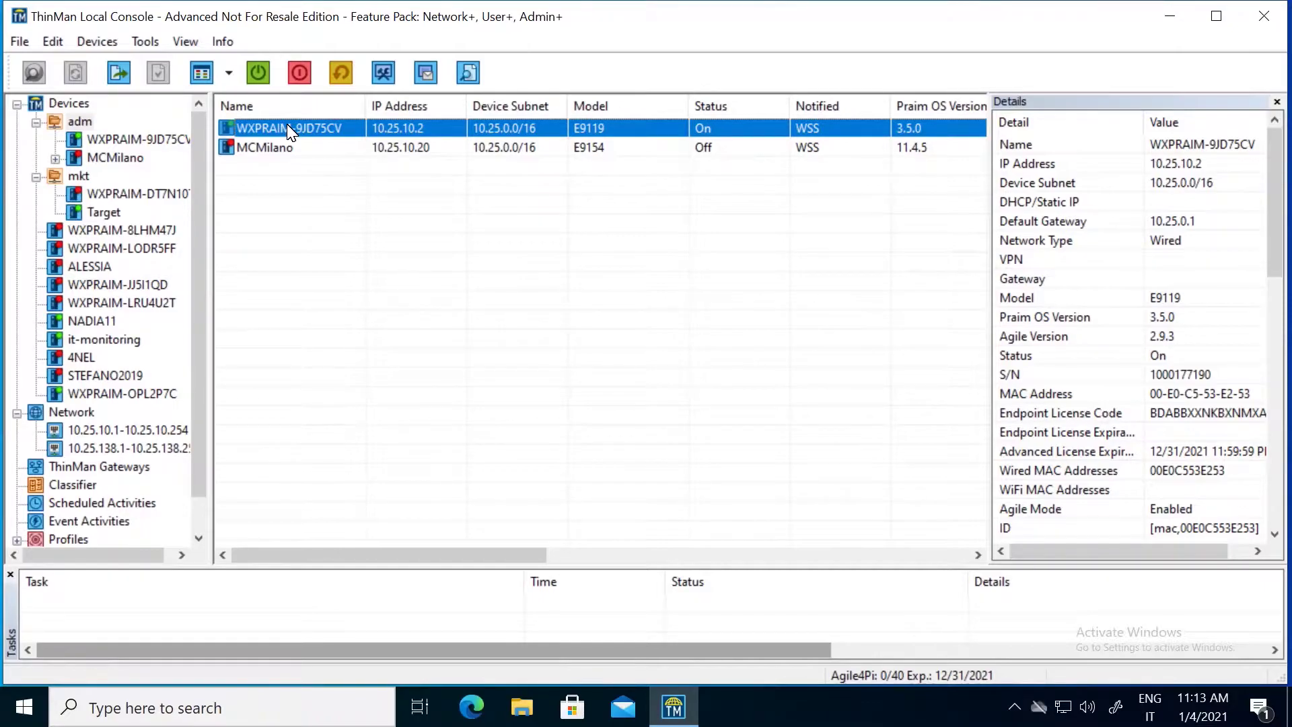
right_click(291, 131)
mouse_move(402, 180)
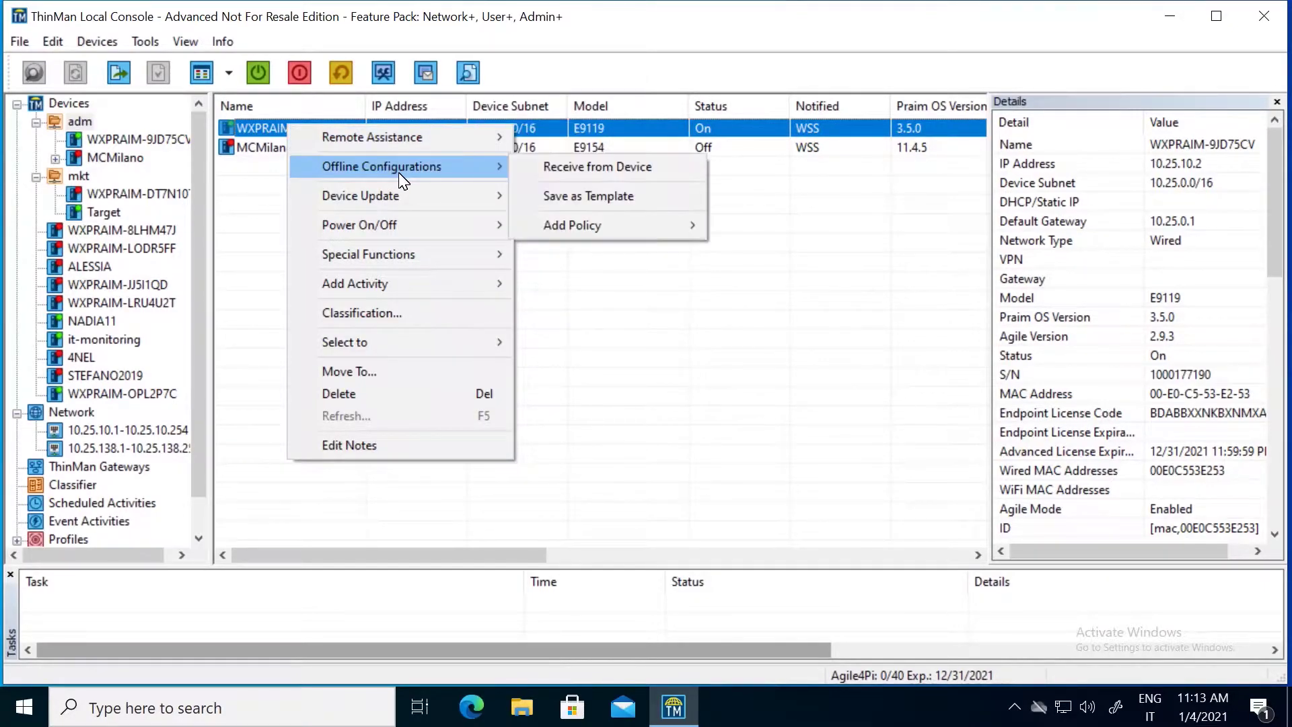
left_click(635, 165)
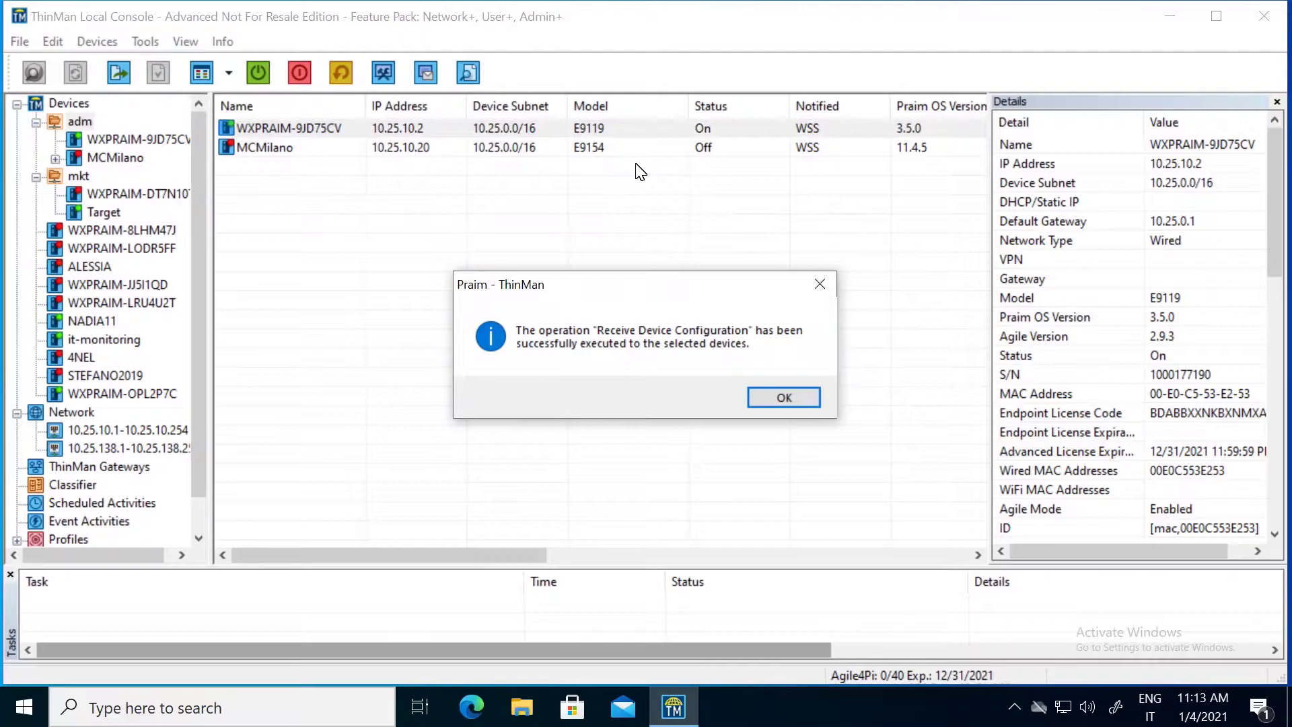
left_click(789, 400)
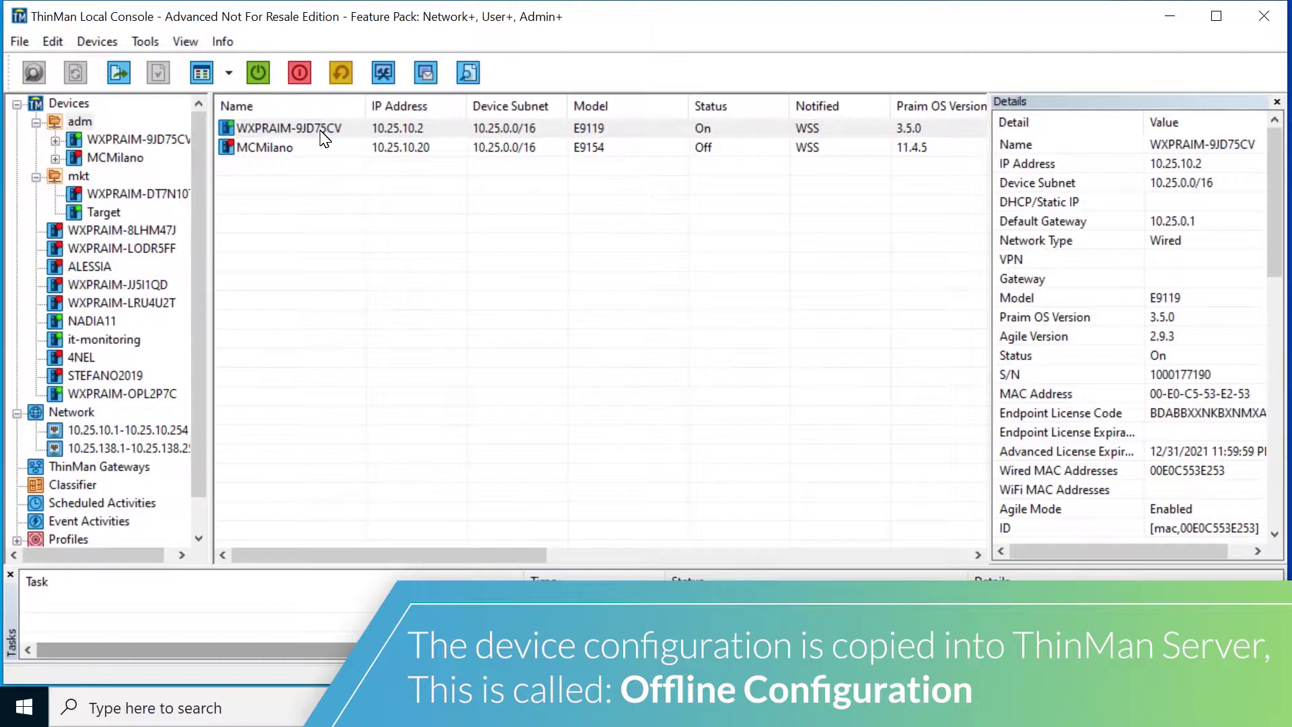
Save the offline configuration of WXPRAIM-9JD75CV as a template file named agile.
left_click(321, 132)
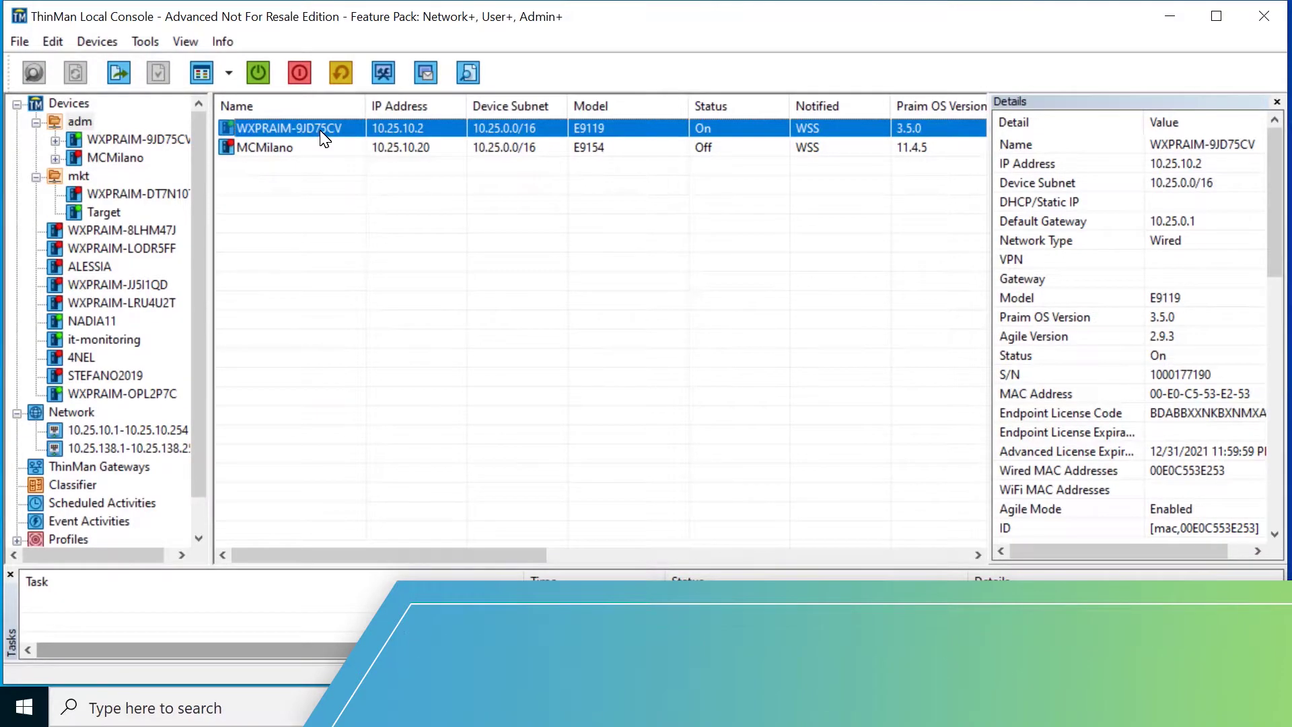
right_click(321, 132)
mouse_move(348, 176)
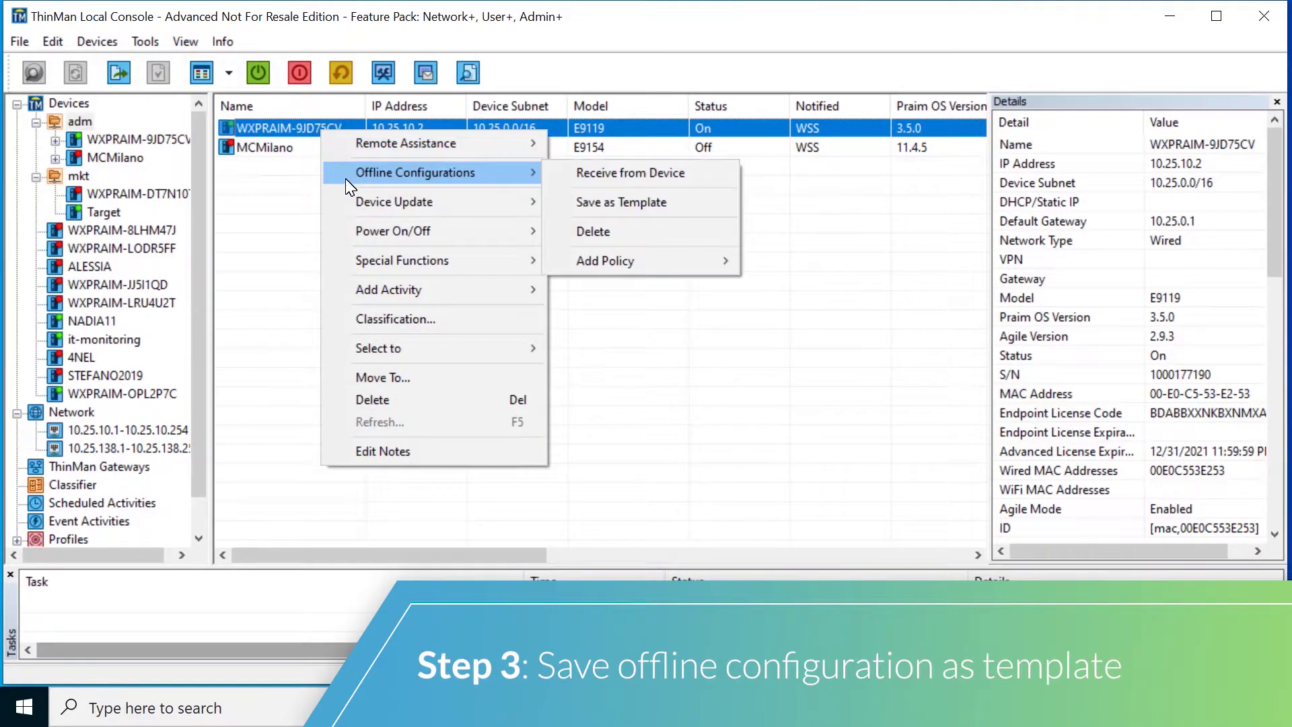
left_click(602, 217)
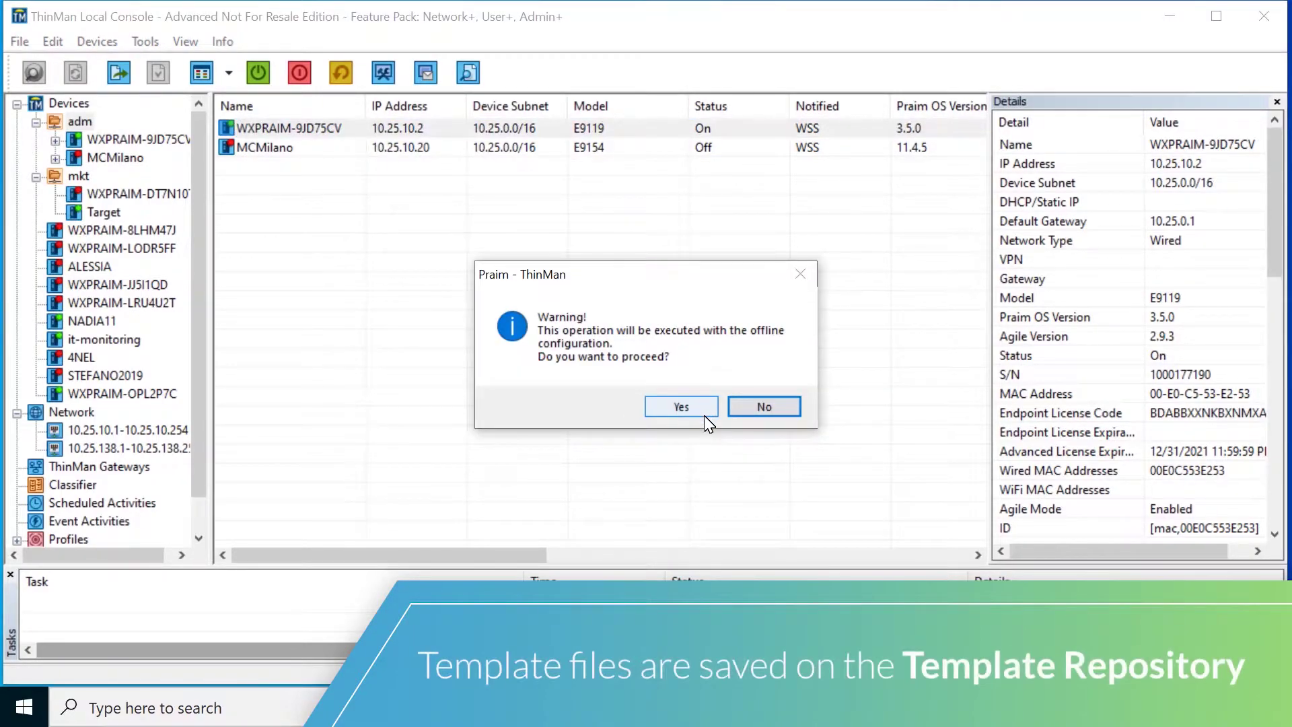
left_click(705, 414)
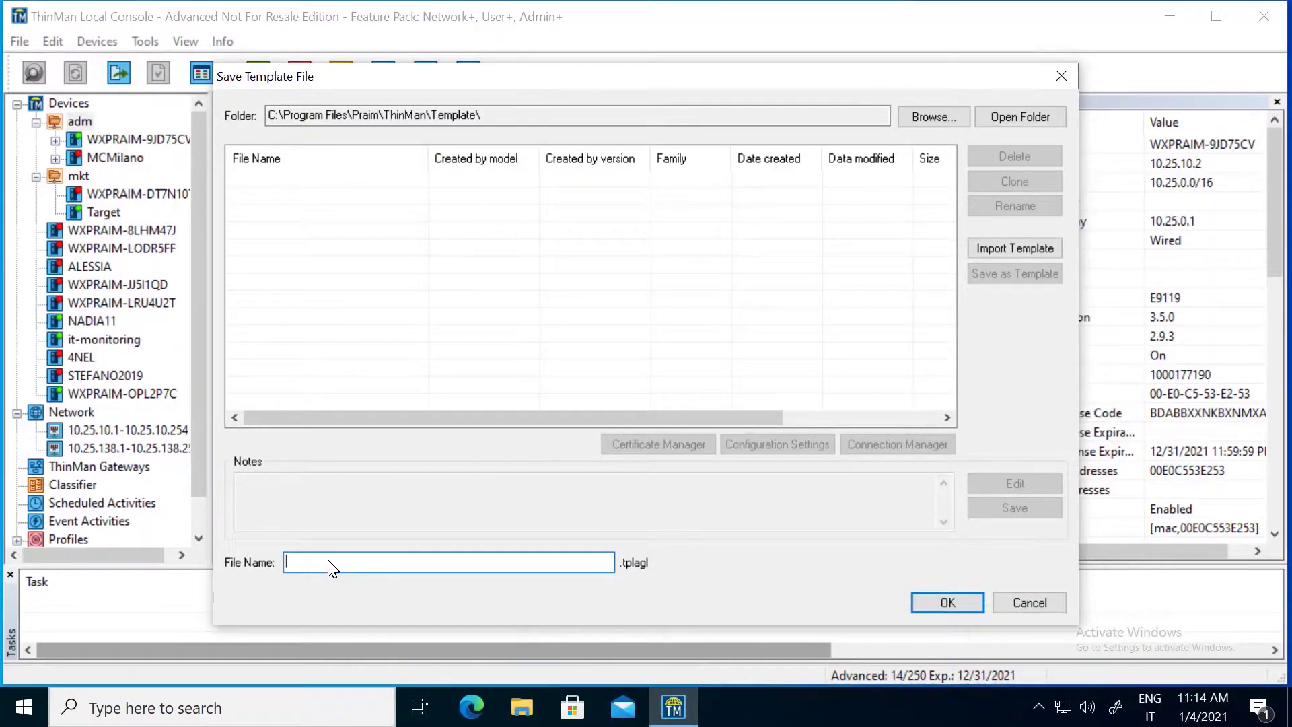
type("agile")
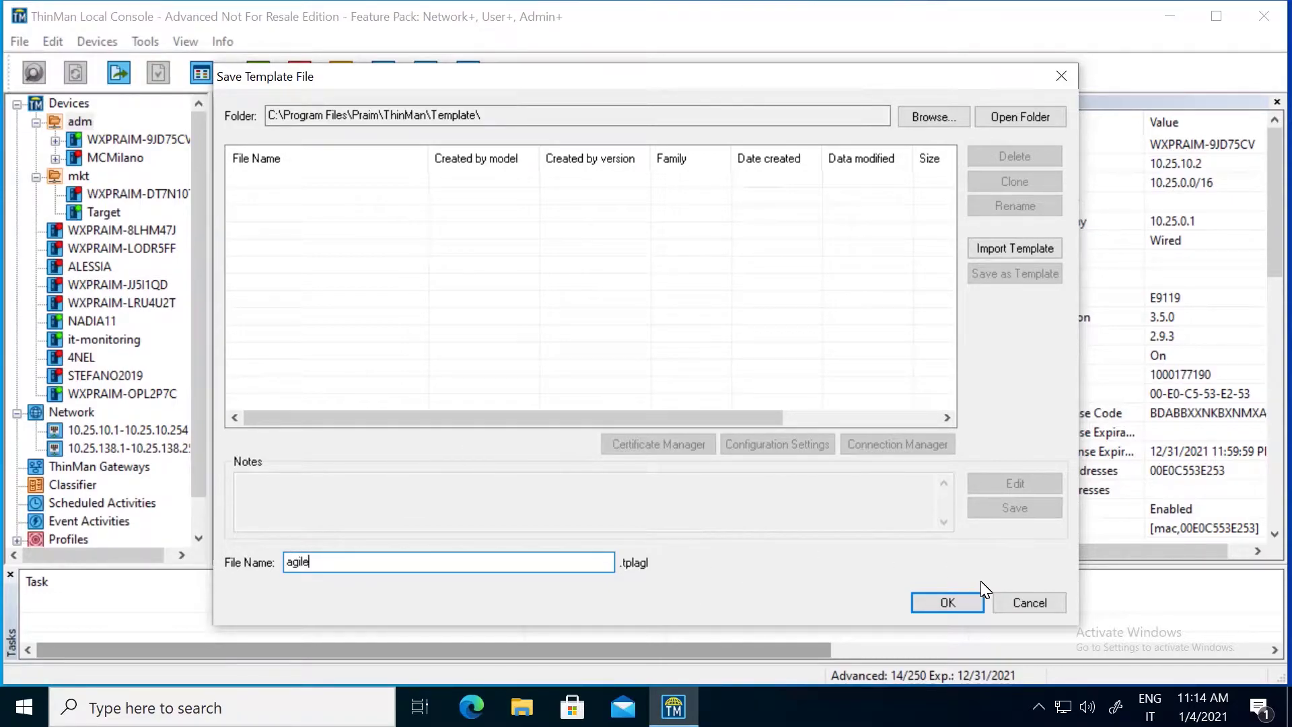
left_click(948, 603)
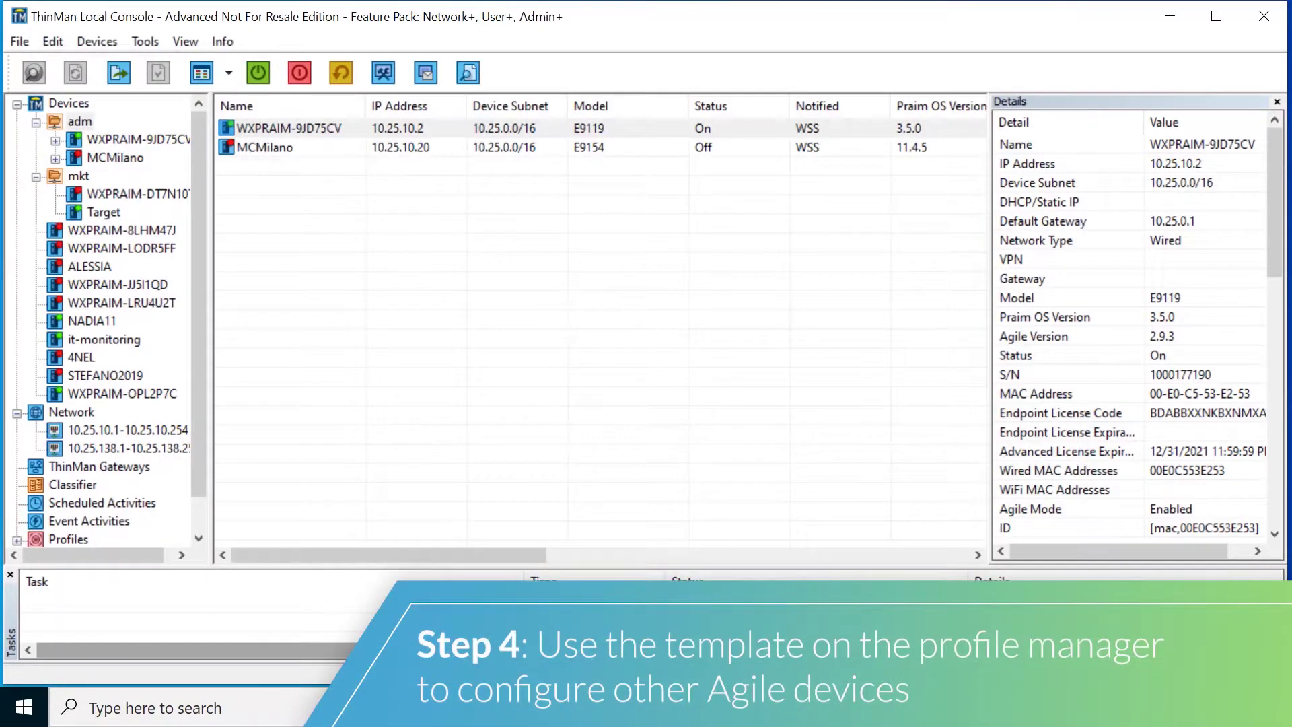
Add a configuration profile for devices named default_agile under Configuration Profiles.
left_click(200, 535)
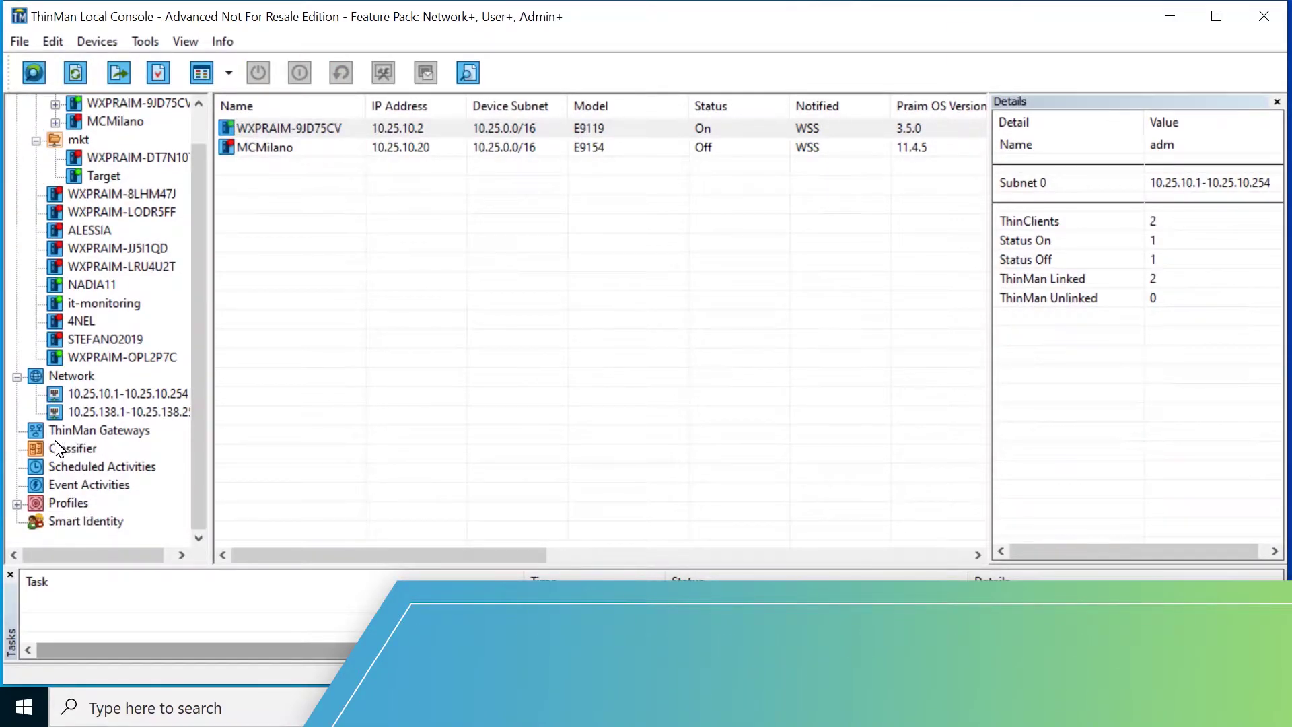
left_click(17, 503)
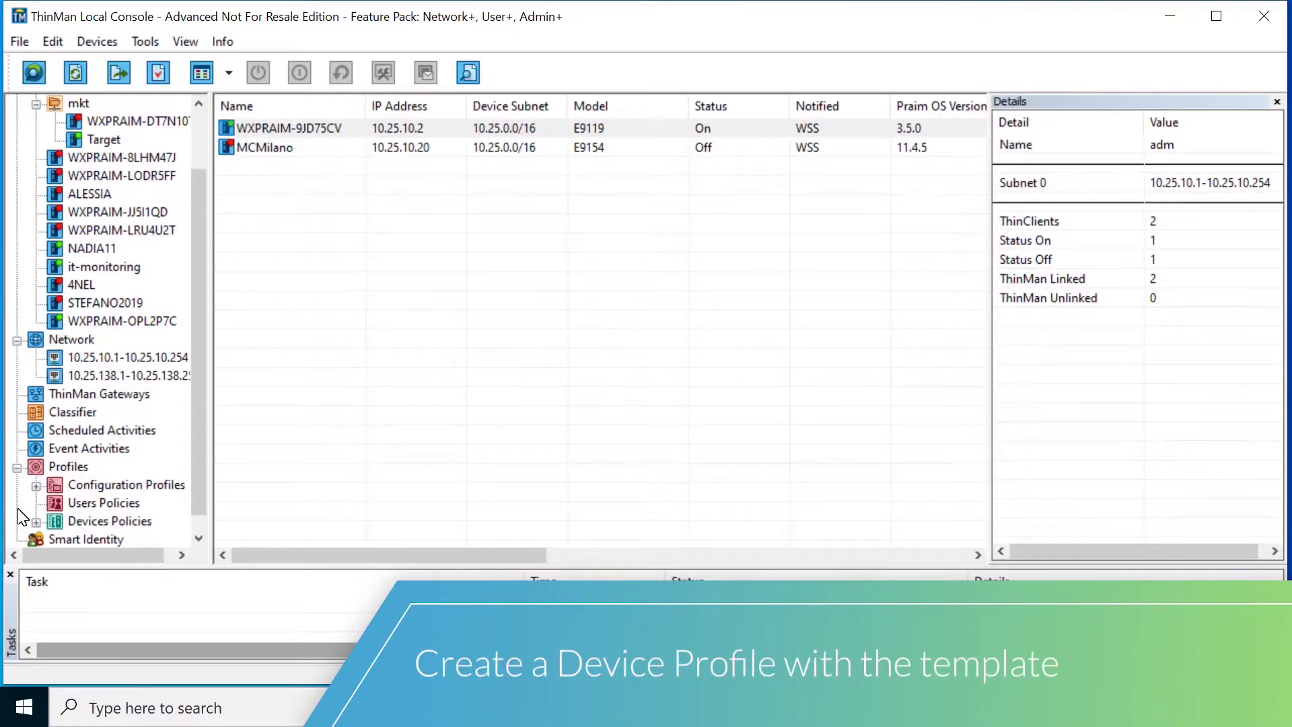
left_click(35, 485)
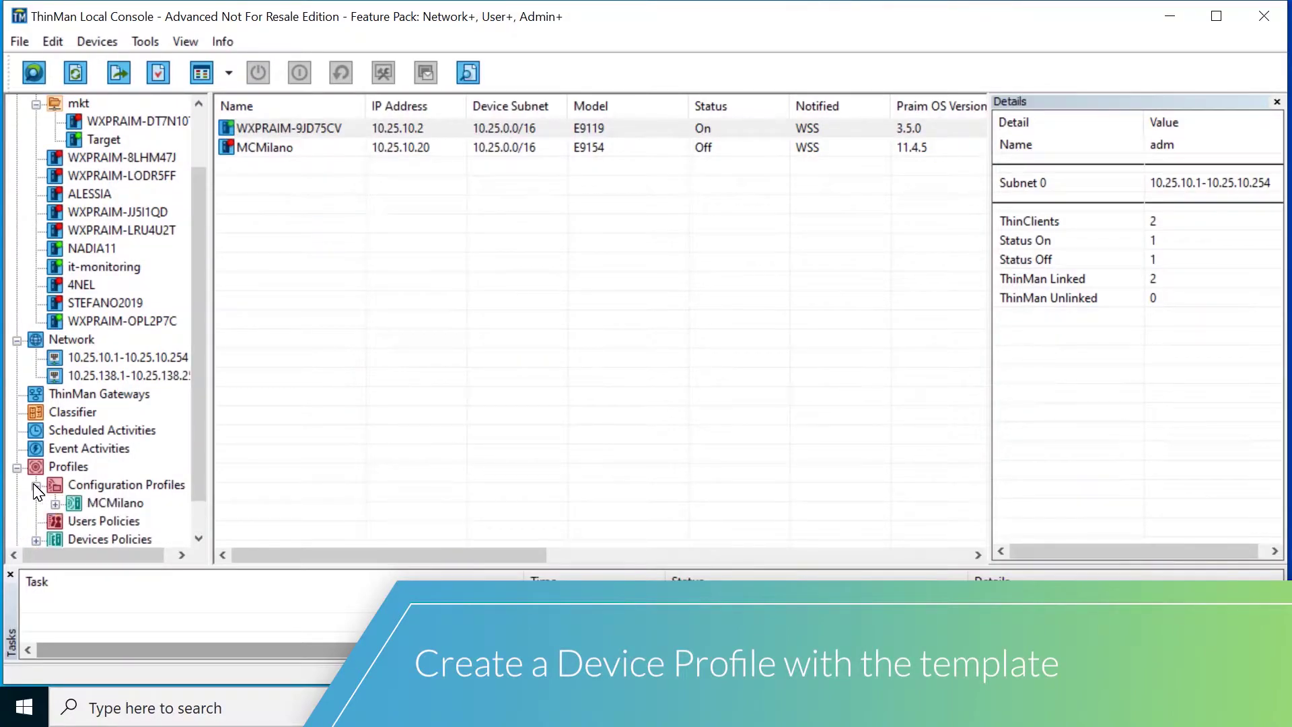
left_click(116, 486)
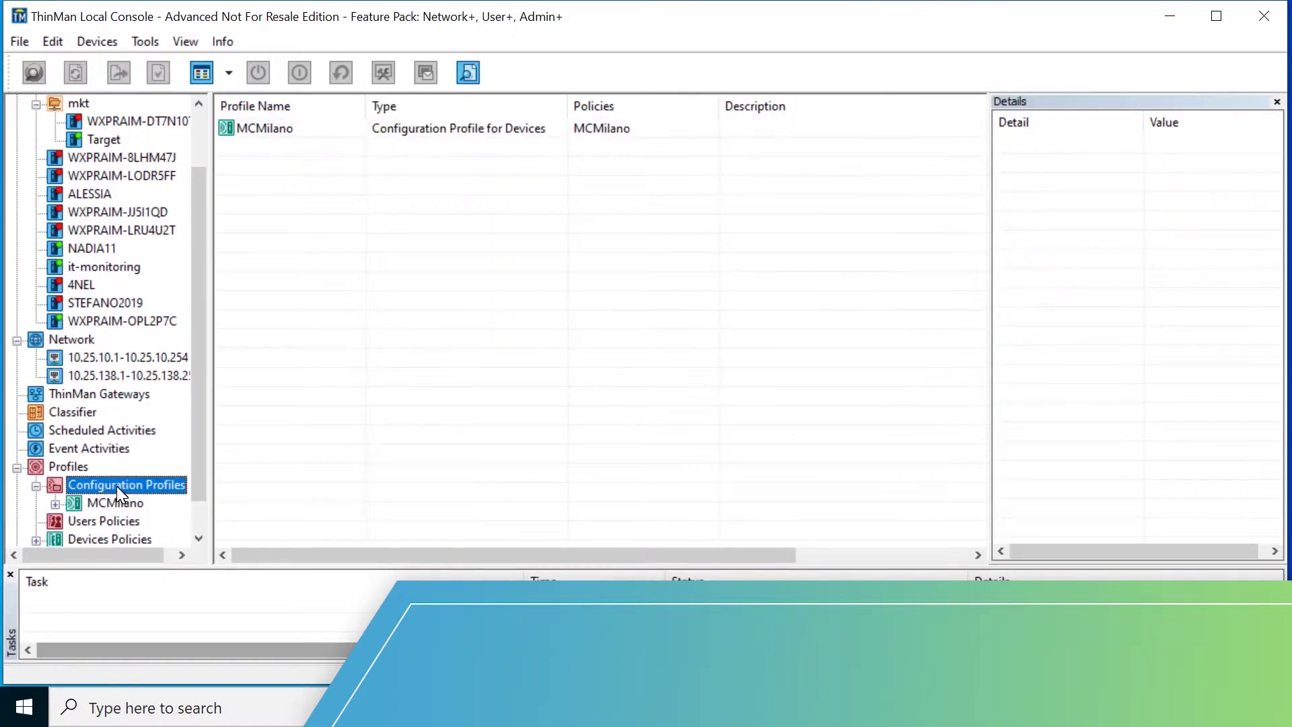
right_click(117, 487)
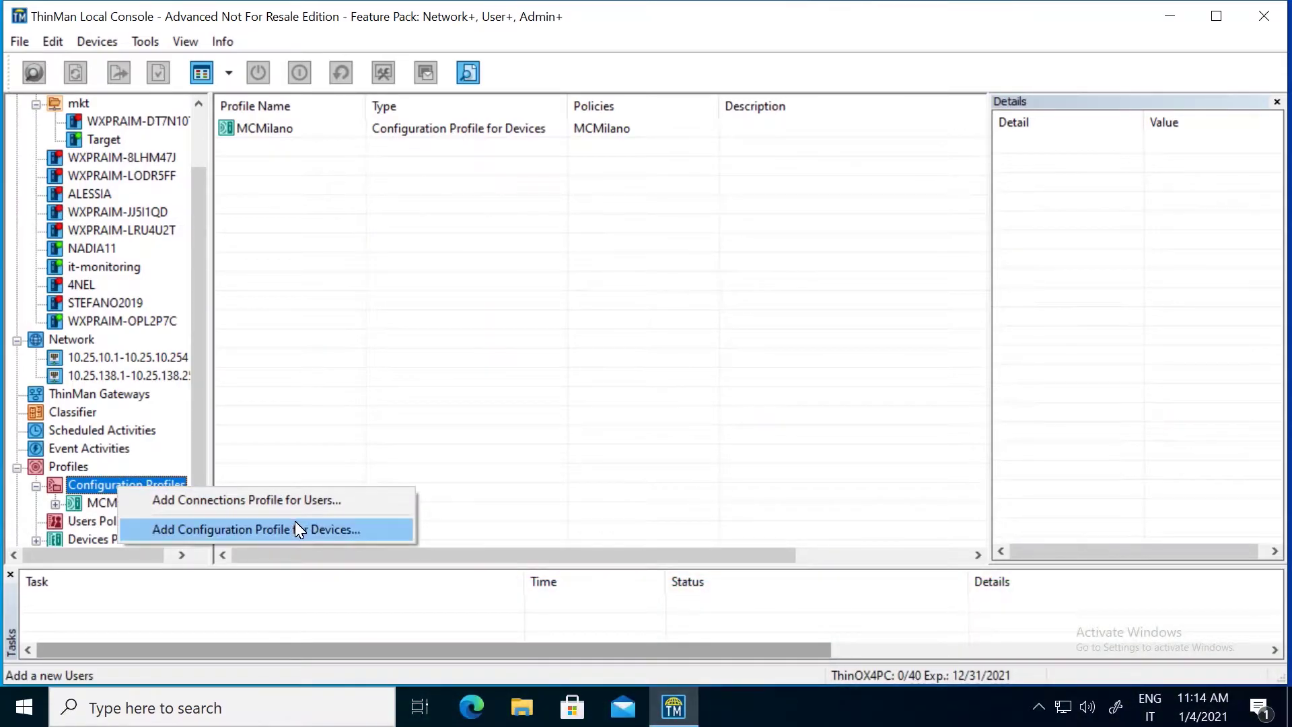
left_click(296, 527)
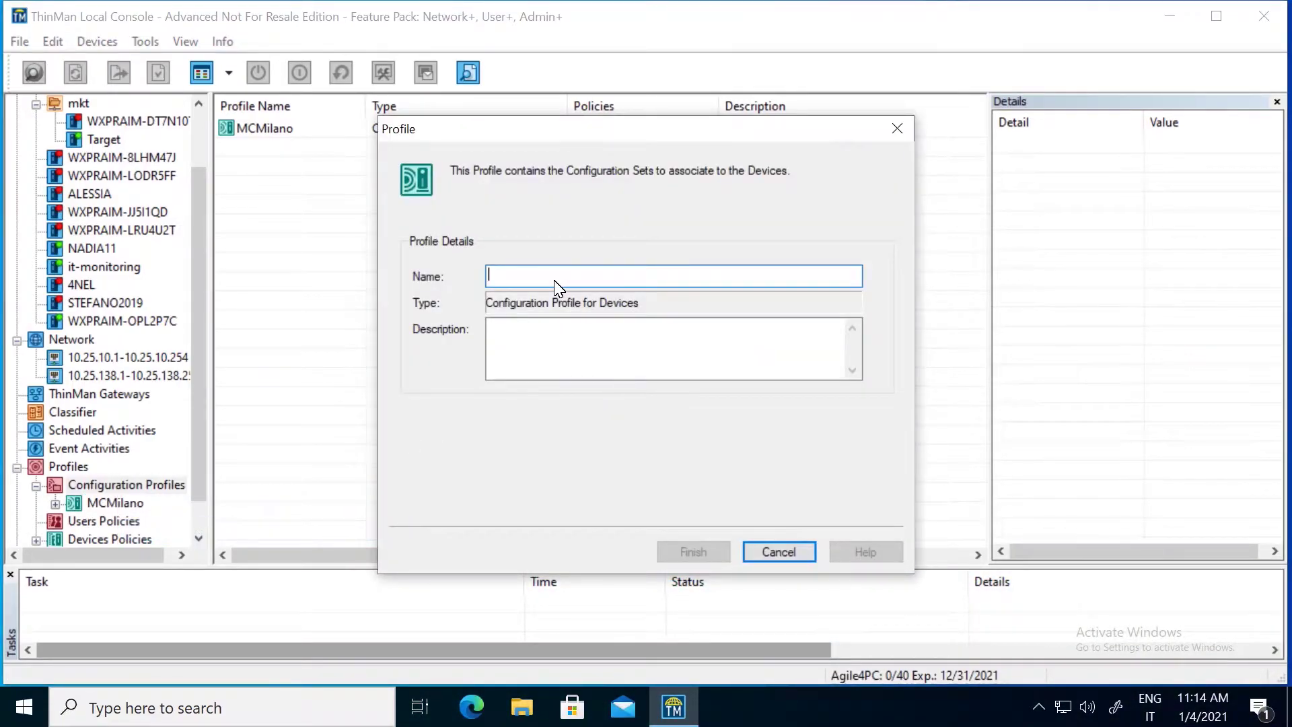
type("default_a")
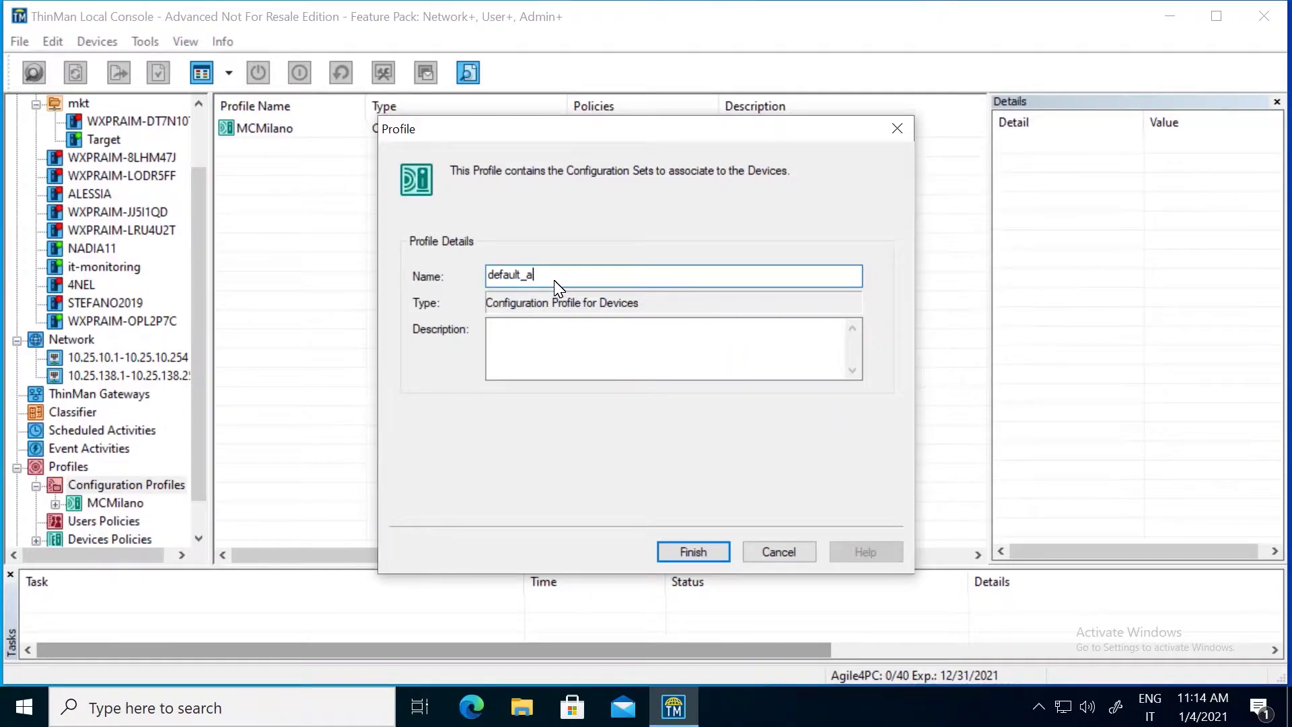
type("gile")
left_click(680, 552)
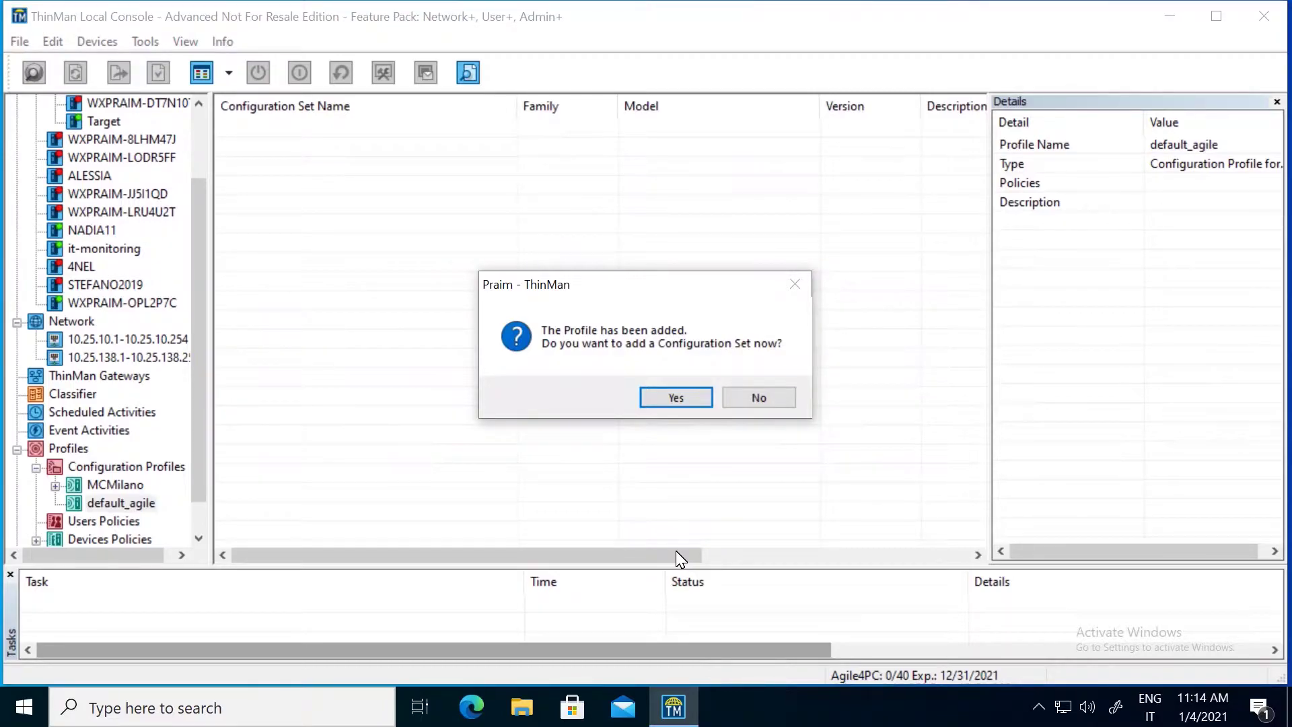
Add a configuration set named agile to the default_agile profile from the agile.tplagl template, and select the set in the tree.
left_click(678, 403)
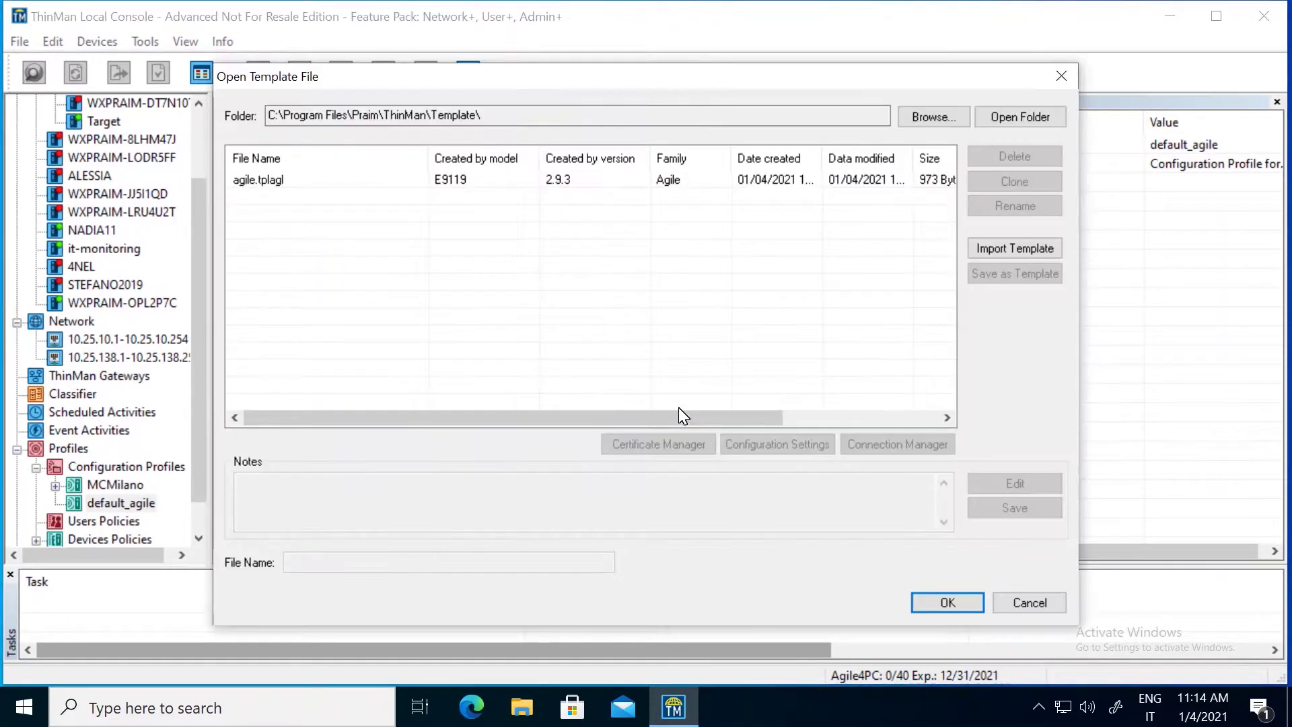
left_click(299, 190)
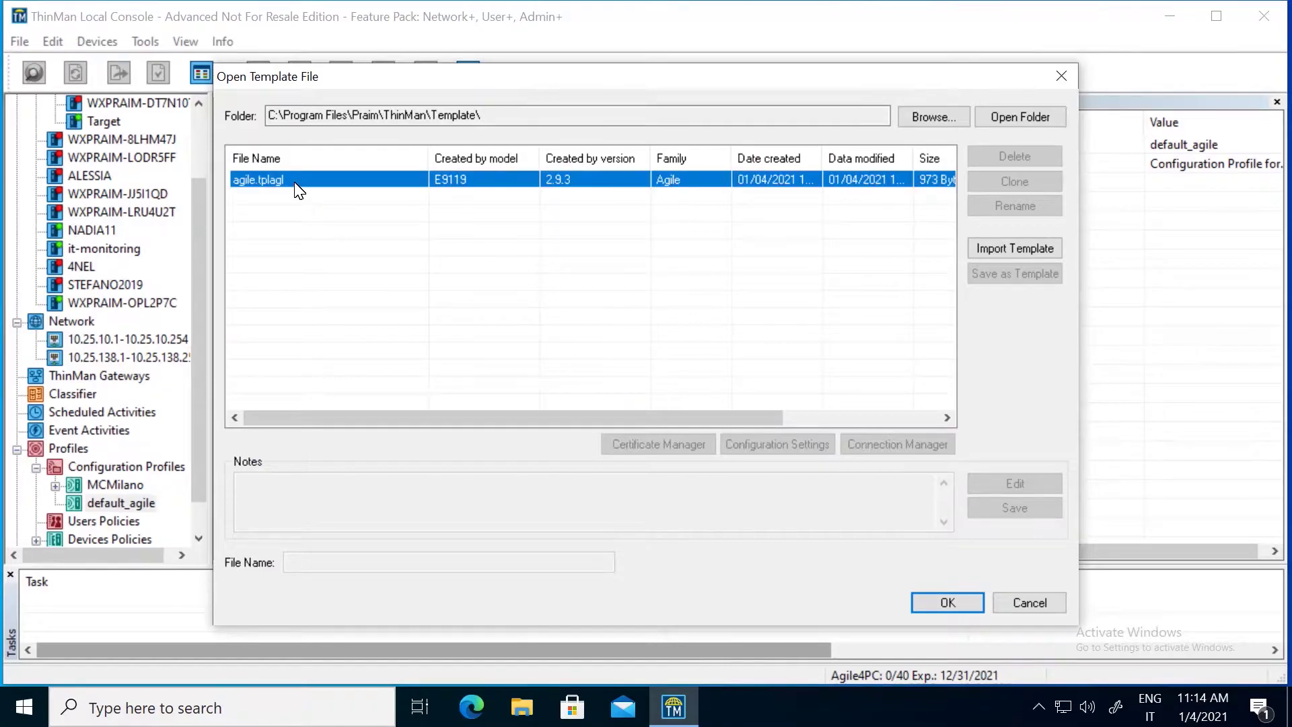
left_click(968, 603)
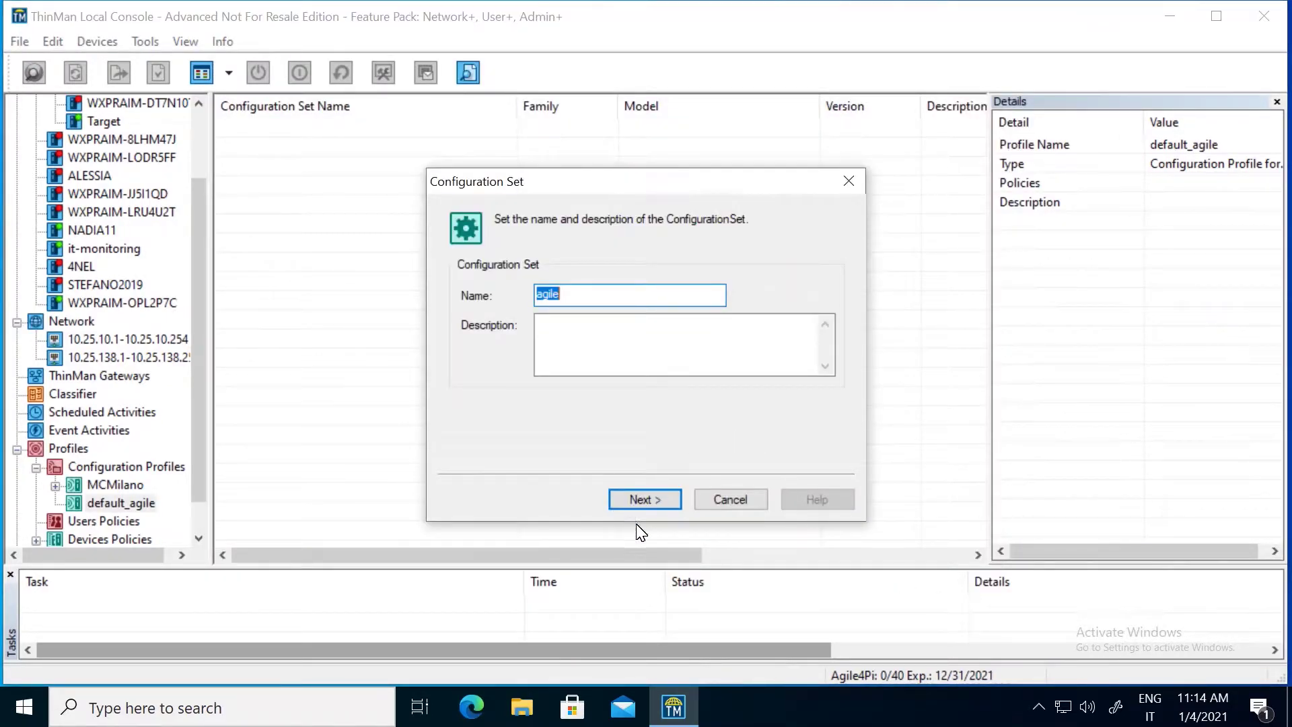
left_click(659, 509)
left_click(645, 500)
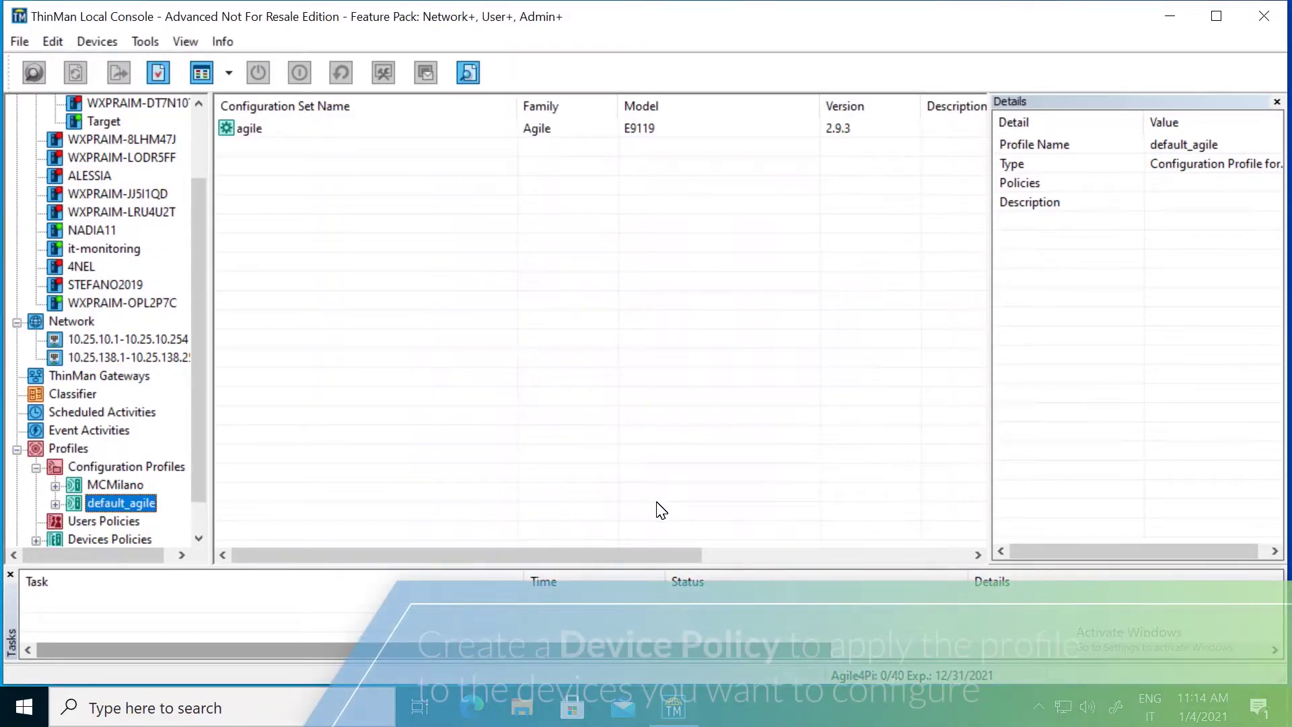
left_click(55, 504)
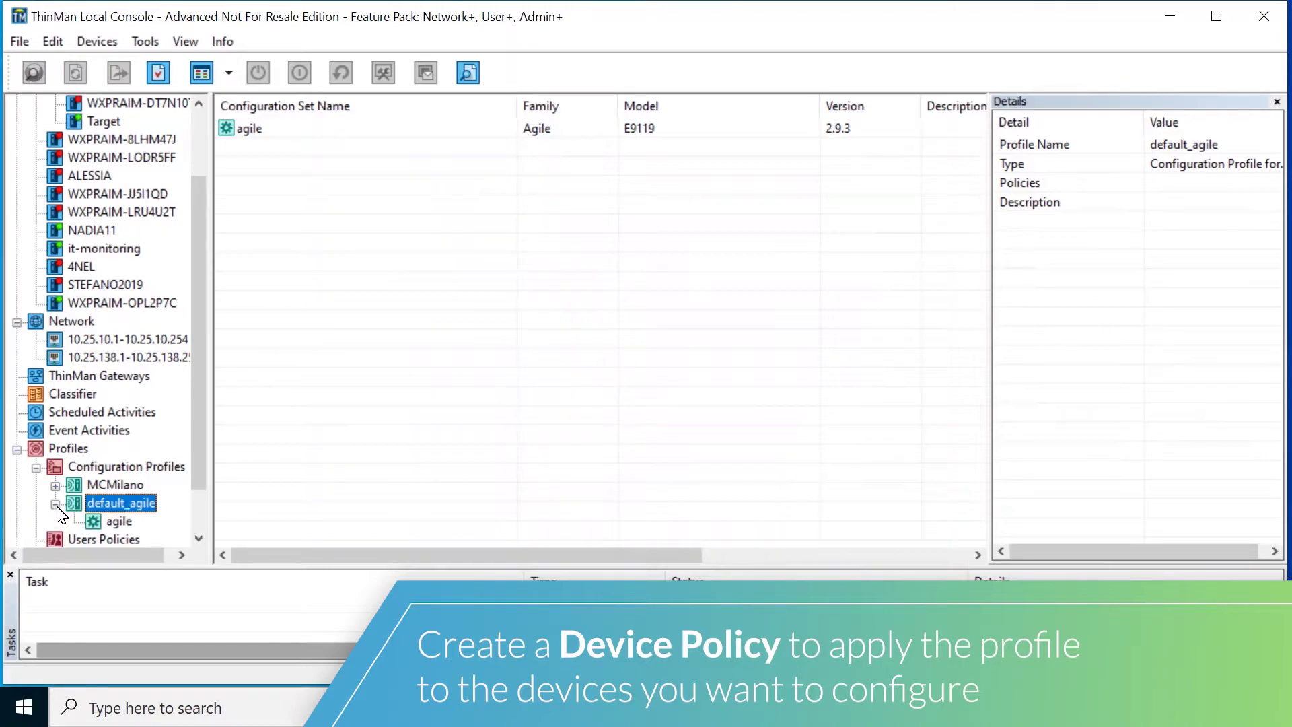
left_click(119, 520)
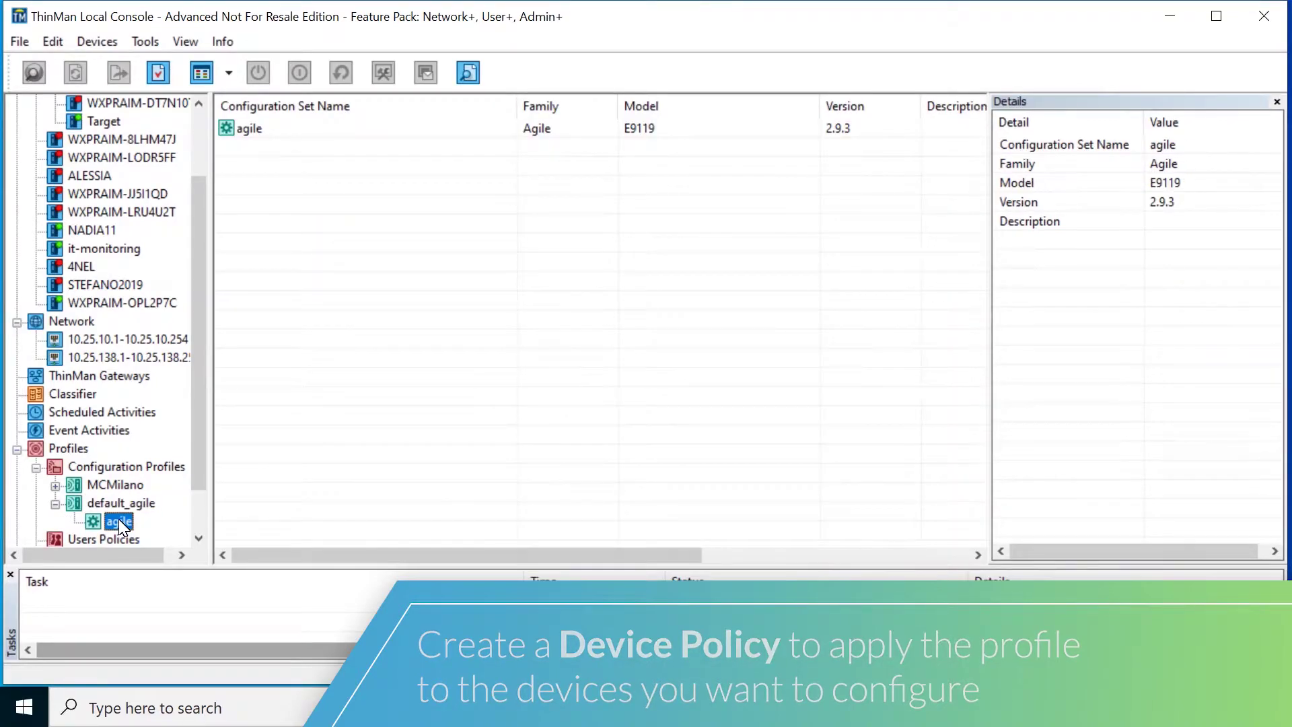
Start a new enabled device policy named defaut_dev_Agile, leaving the login, Smart Identity and user policy options off.
scroll(94, 508, "down", 1)
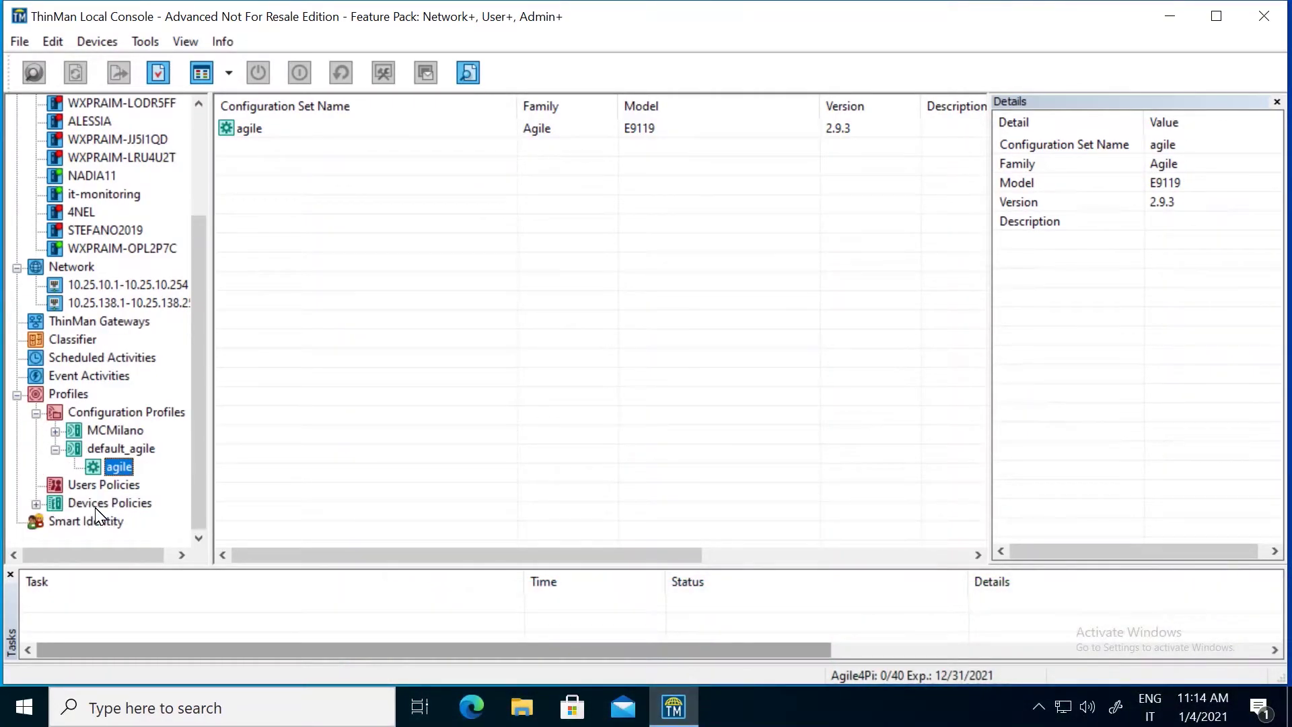
left_click(102, 505)
right_click(98, 509)
left_click(124, 520)
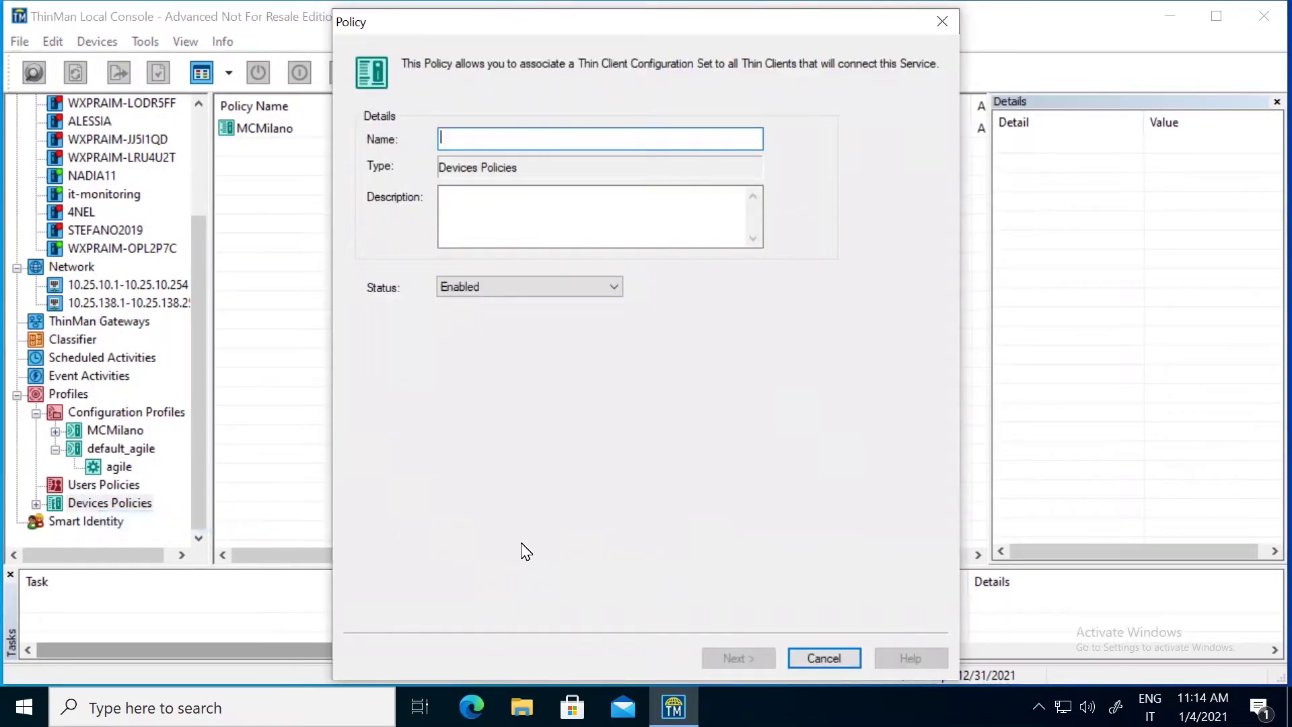
type("defaut_dev")
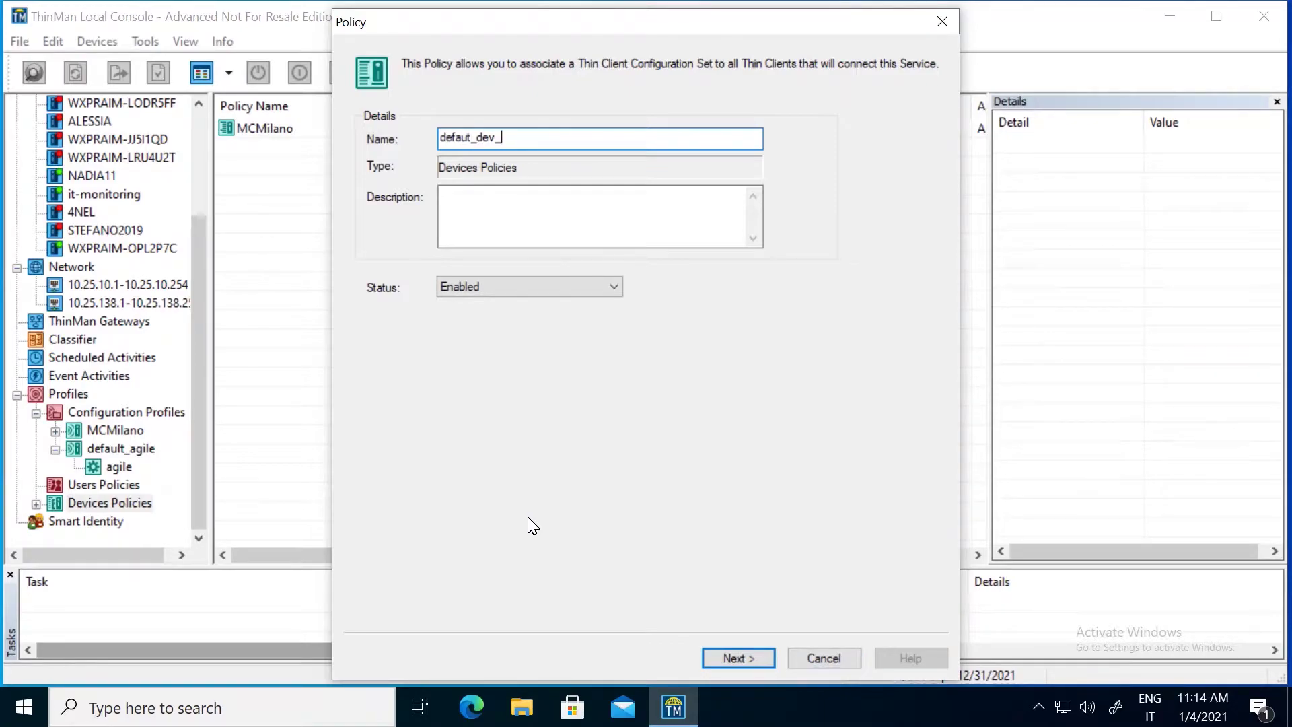
type("Agile")
left_click(762, 665)
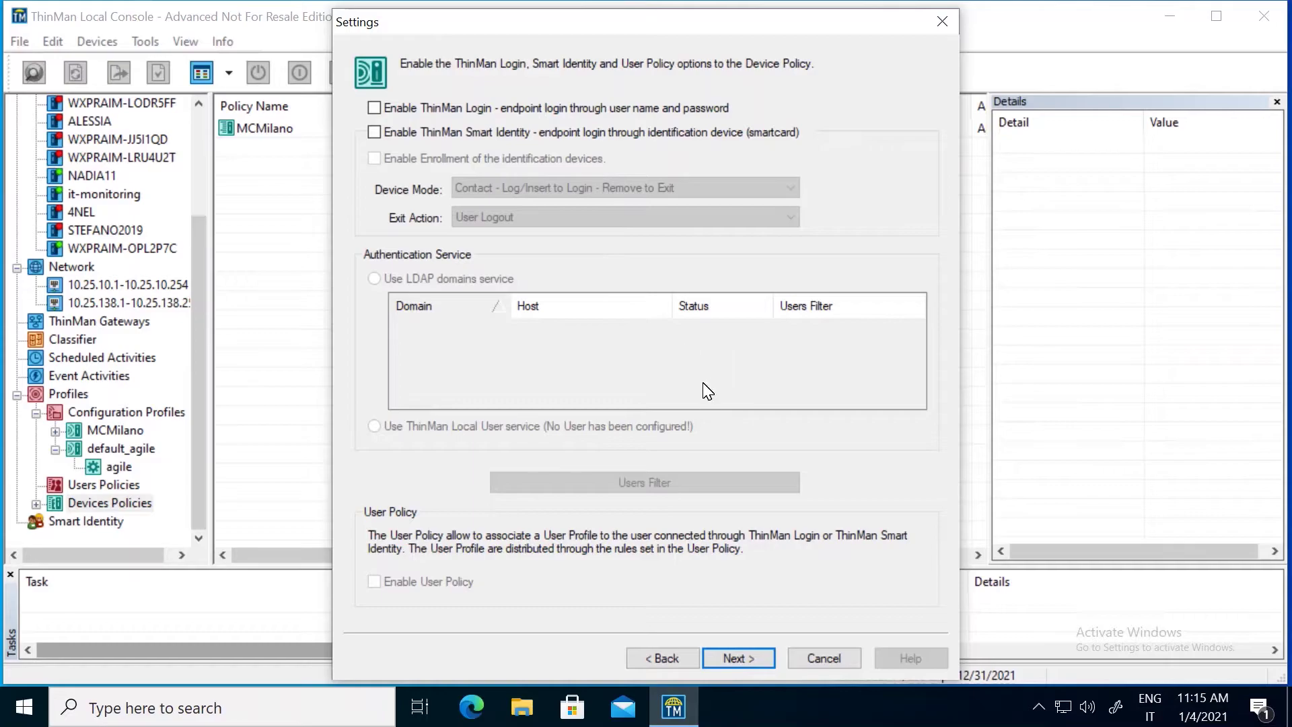
left_click(753, 663)
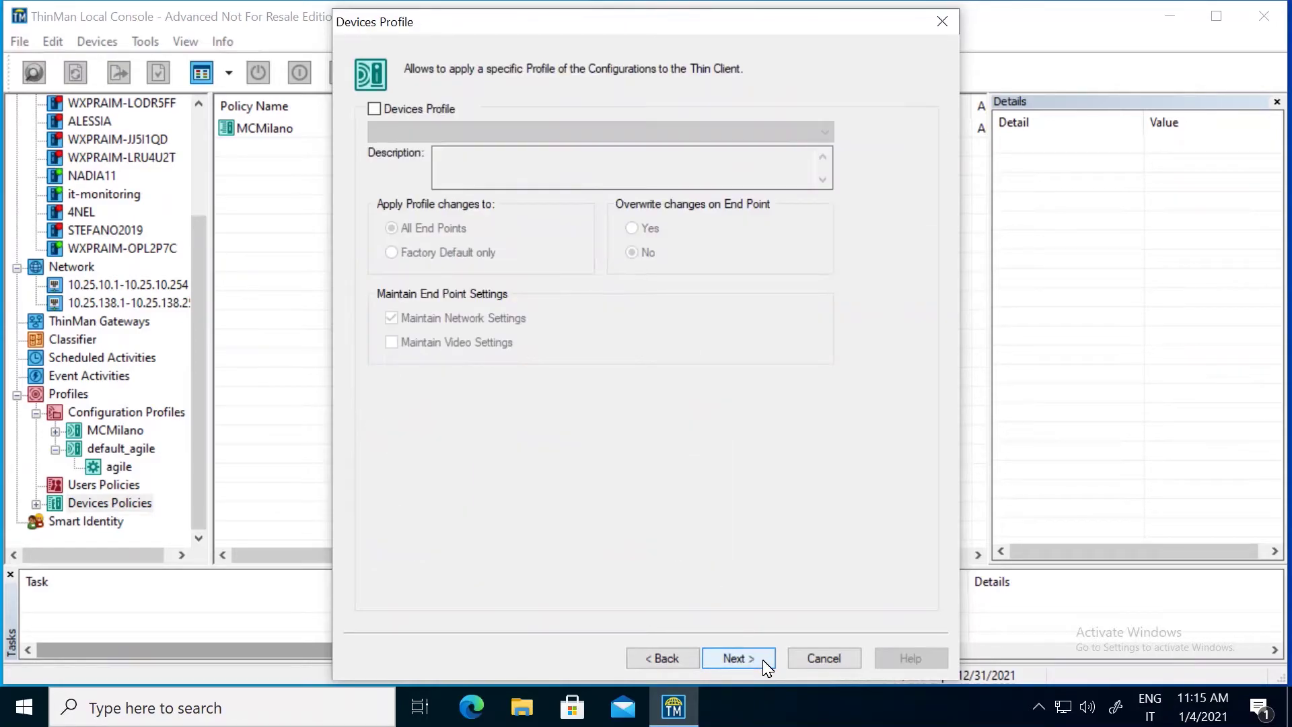
Assign the default_agile devices profile to the policy and proceed to device selection without choosing any class values or groups.
left_click(375, 109)
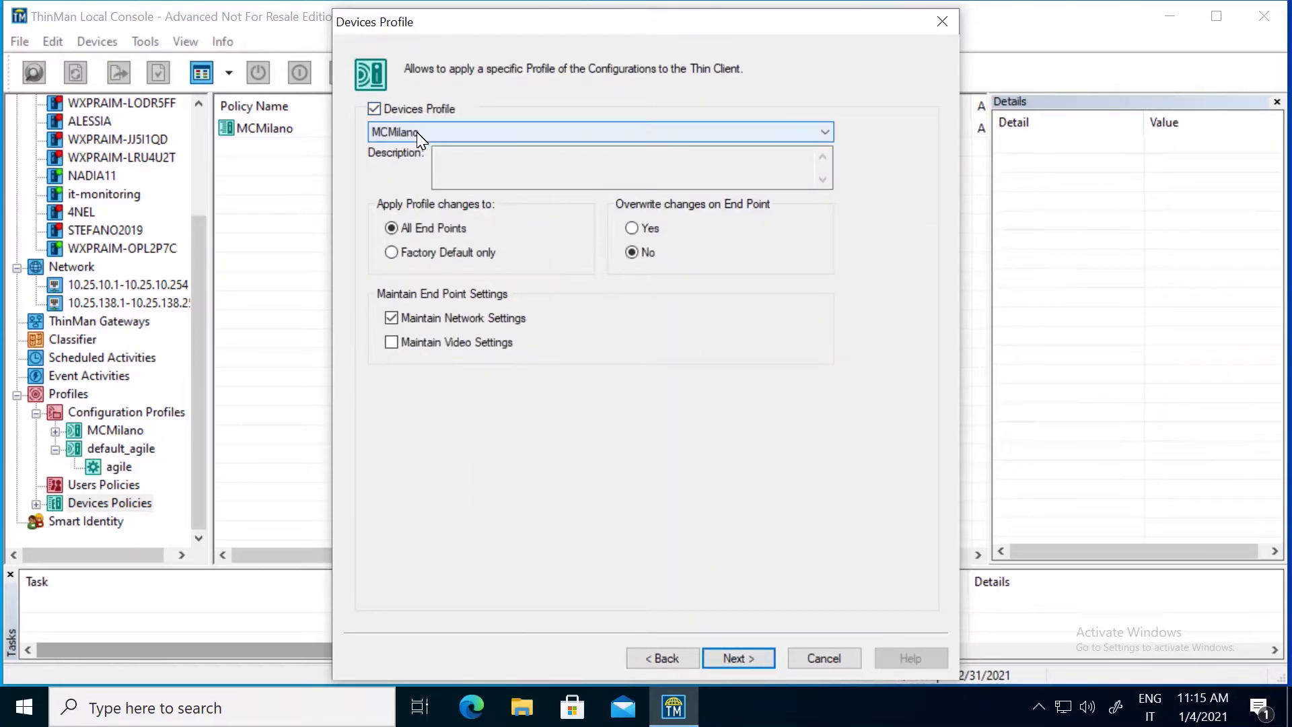
left_click(460, 132)
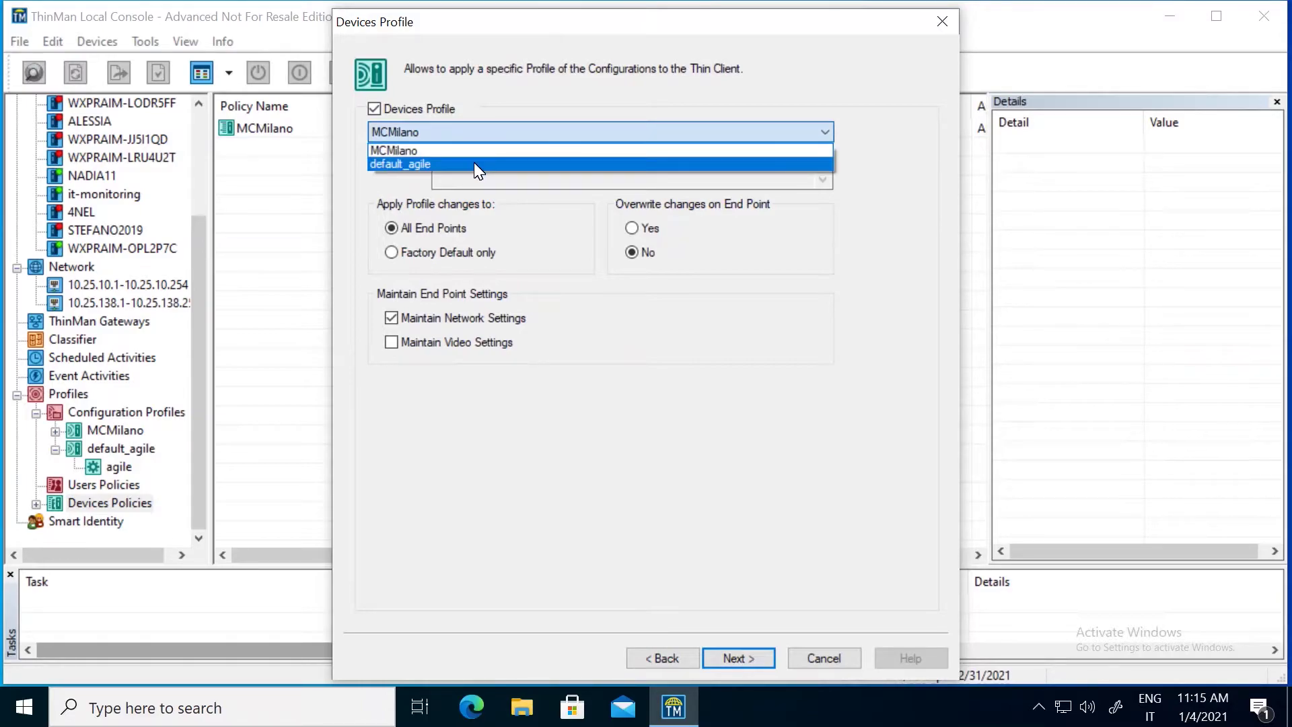
left_click(474, 164)
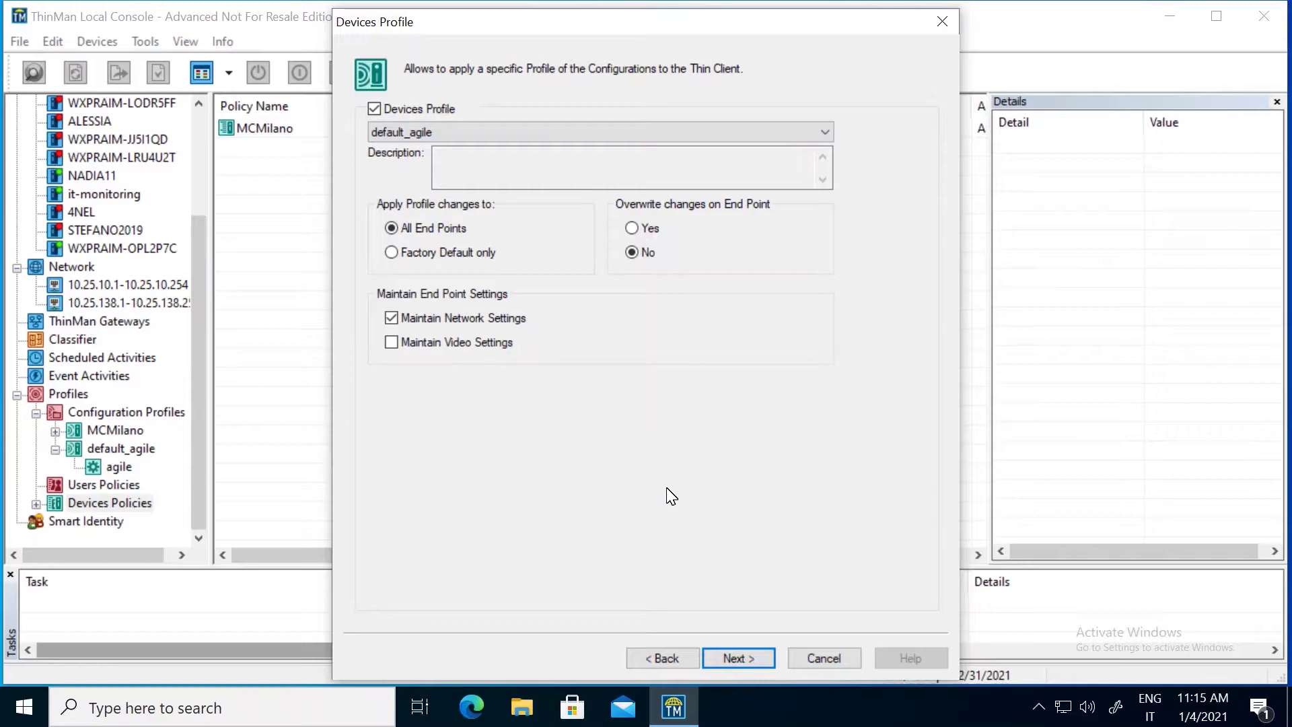
left_click(752, 658)
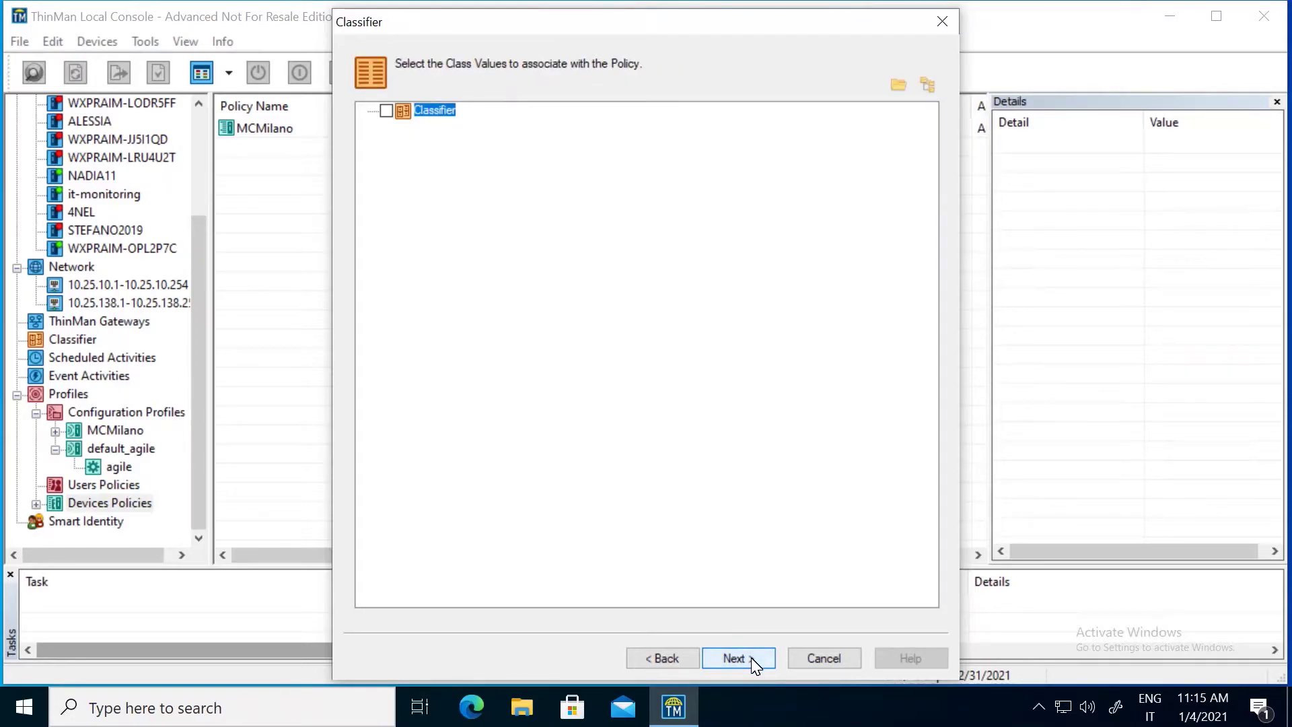
left_click(755, 666)
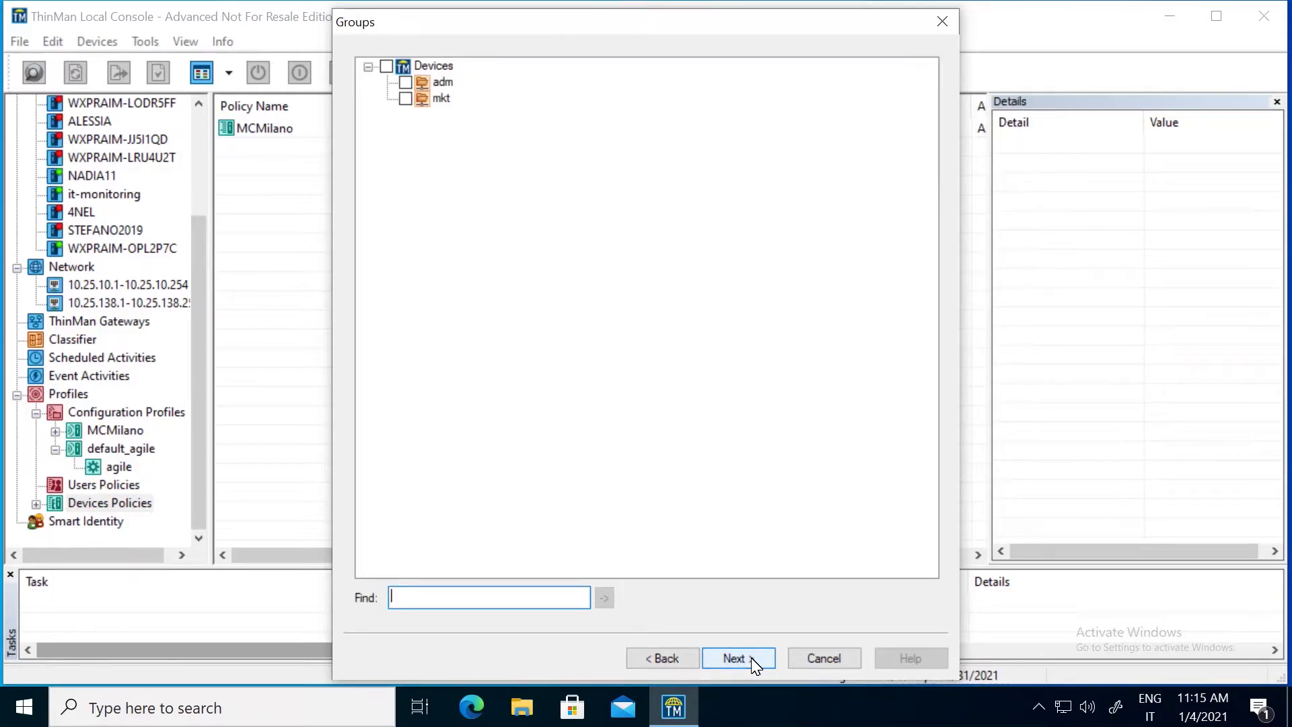
left_click(754, 663)
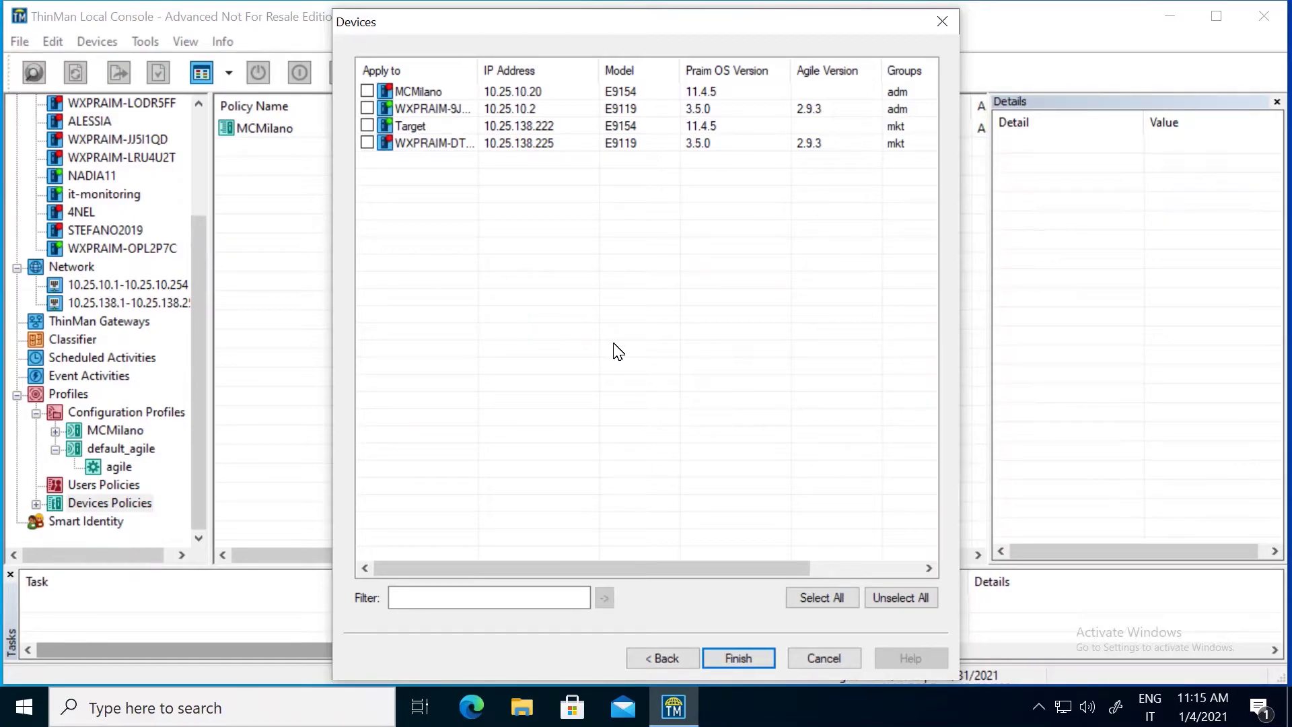
Apply the new policy to the devices WXPRAIM-9JD75CV and WXPRAIM-DT7N107 and finish creating it.
left_click_drag(478, 71, 510, 73)
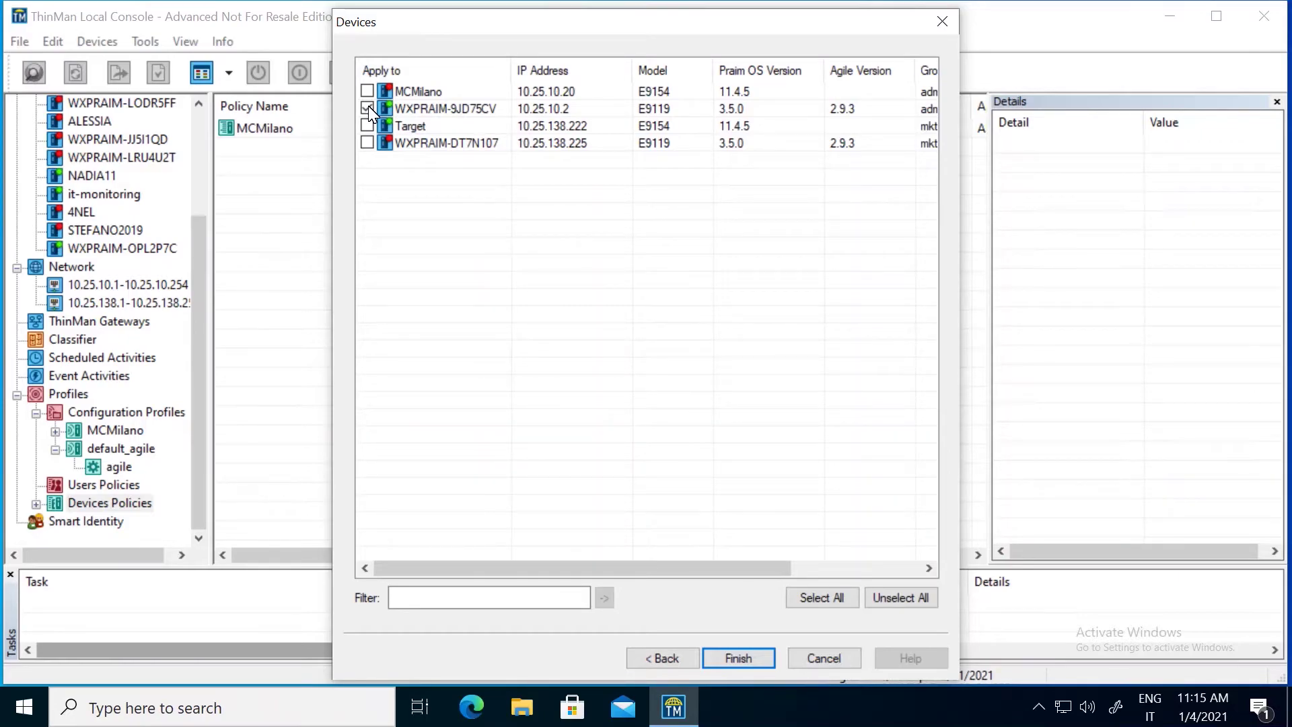
left_click(368, 143)
left_click(764, 657)
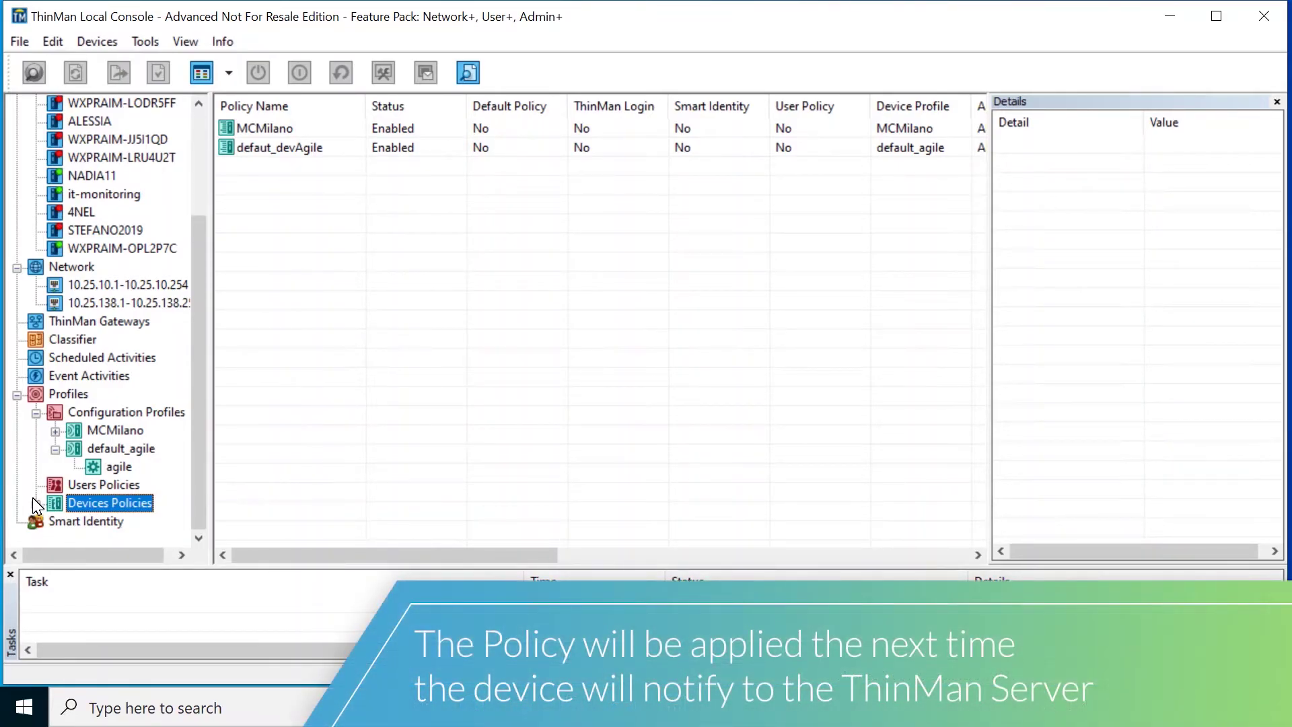
Open the defaut_devAgile policy under Devices Policies and select all the devices assigned to it.
left_click(35, 504)
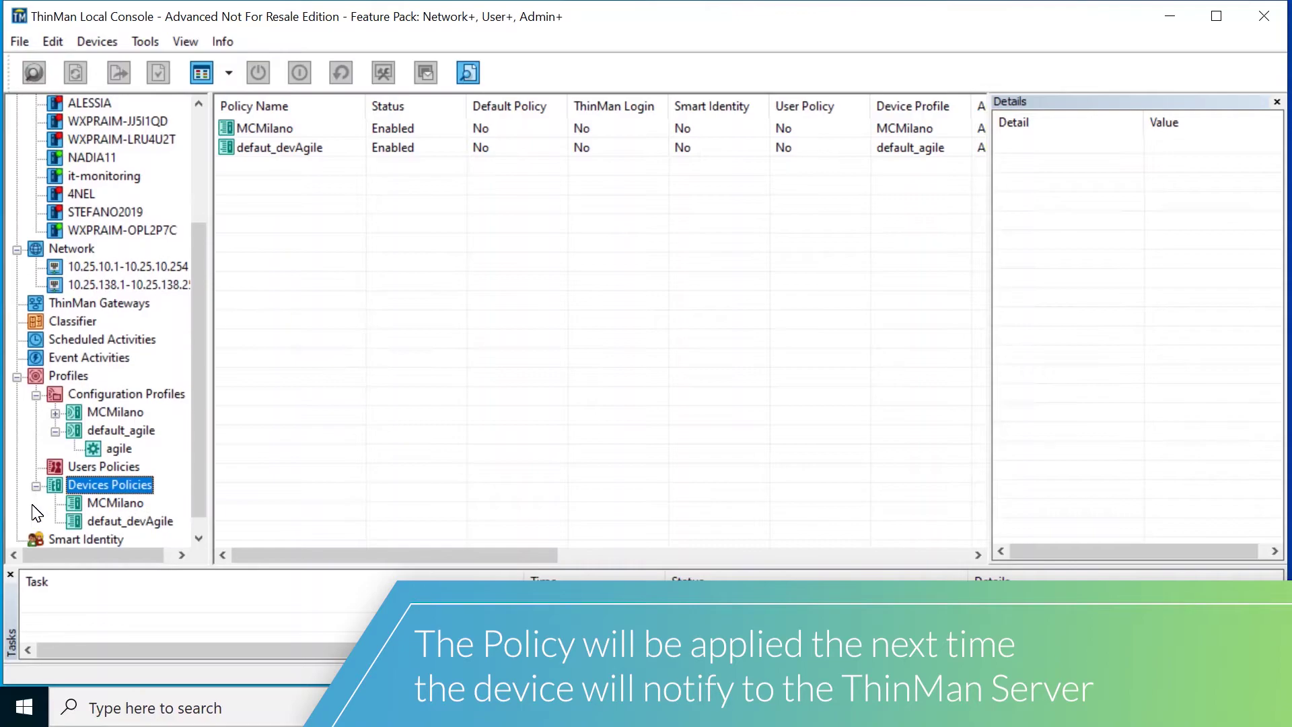
left_click(138, 523)
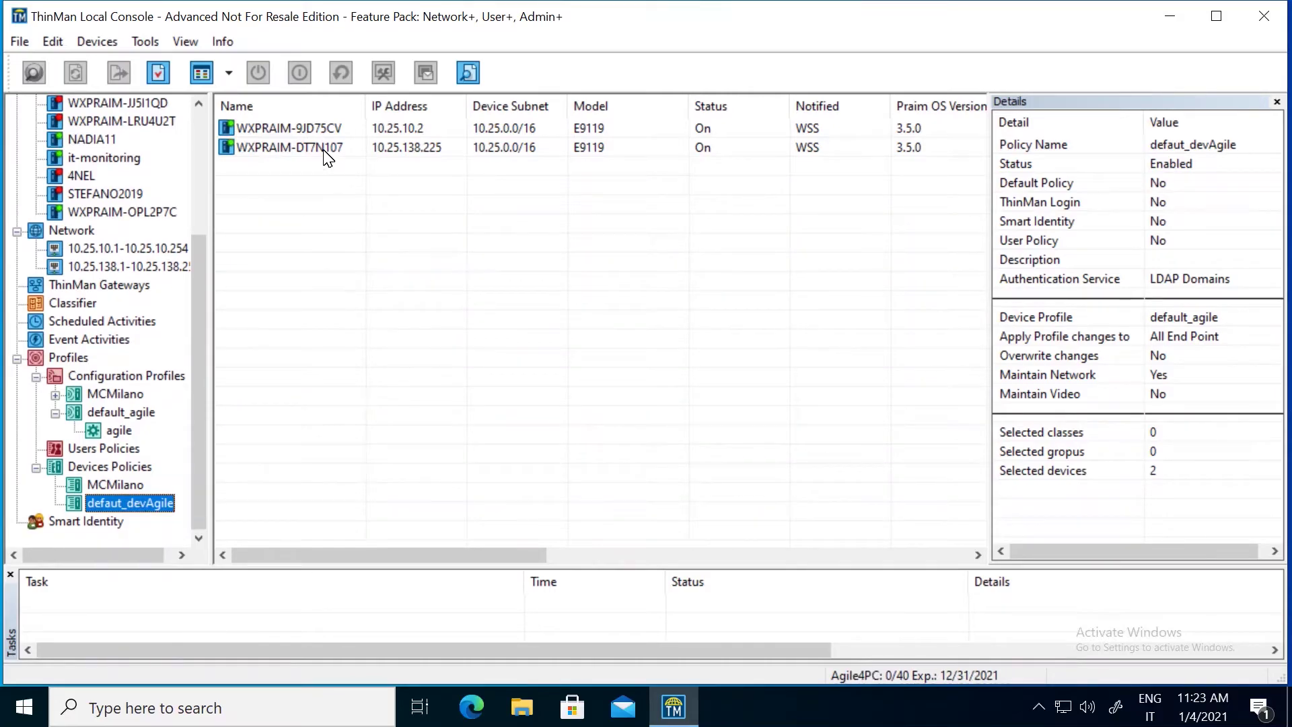
left_click(326, 151)
key("ctrl+a")
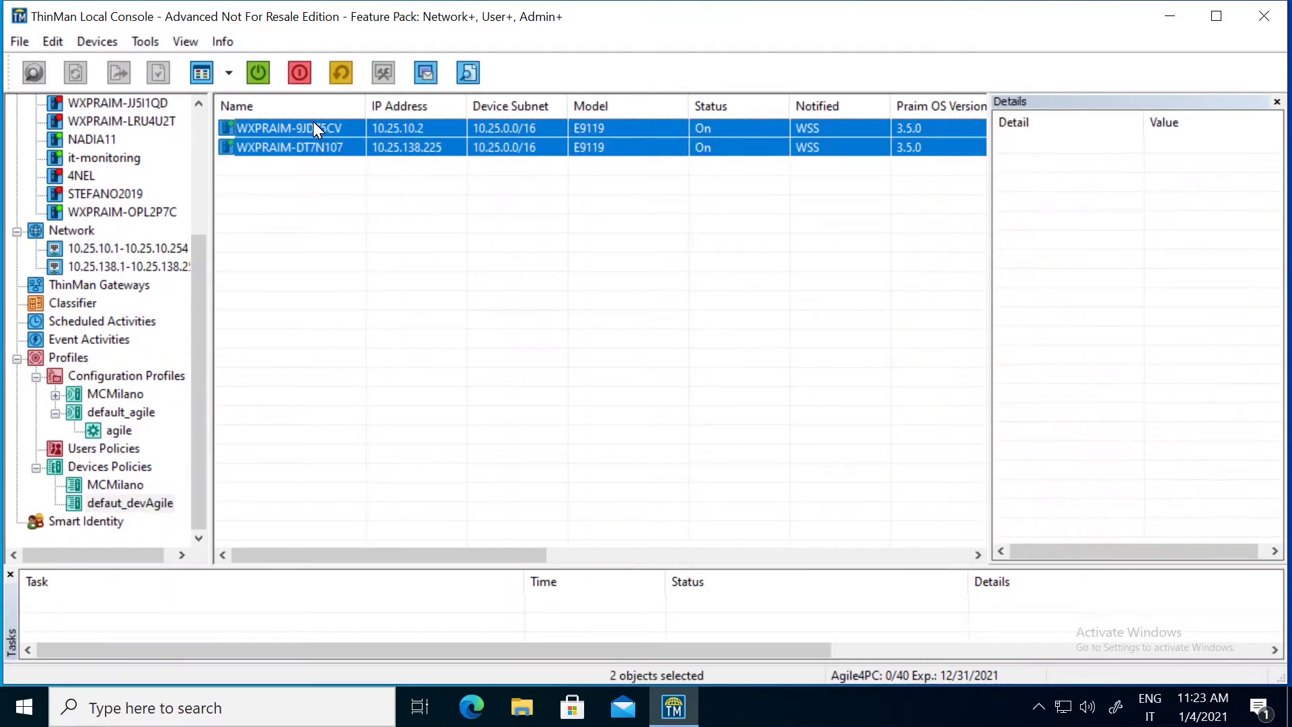
Check the Device Profile Status in the details of WXPRAIM-9JD75CV and of WXPRAIM-DT7N107.
left_click(313, 123)
scroll(1198, 404, "down", 10)
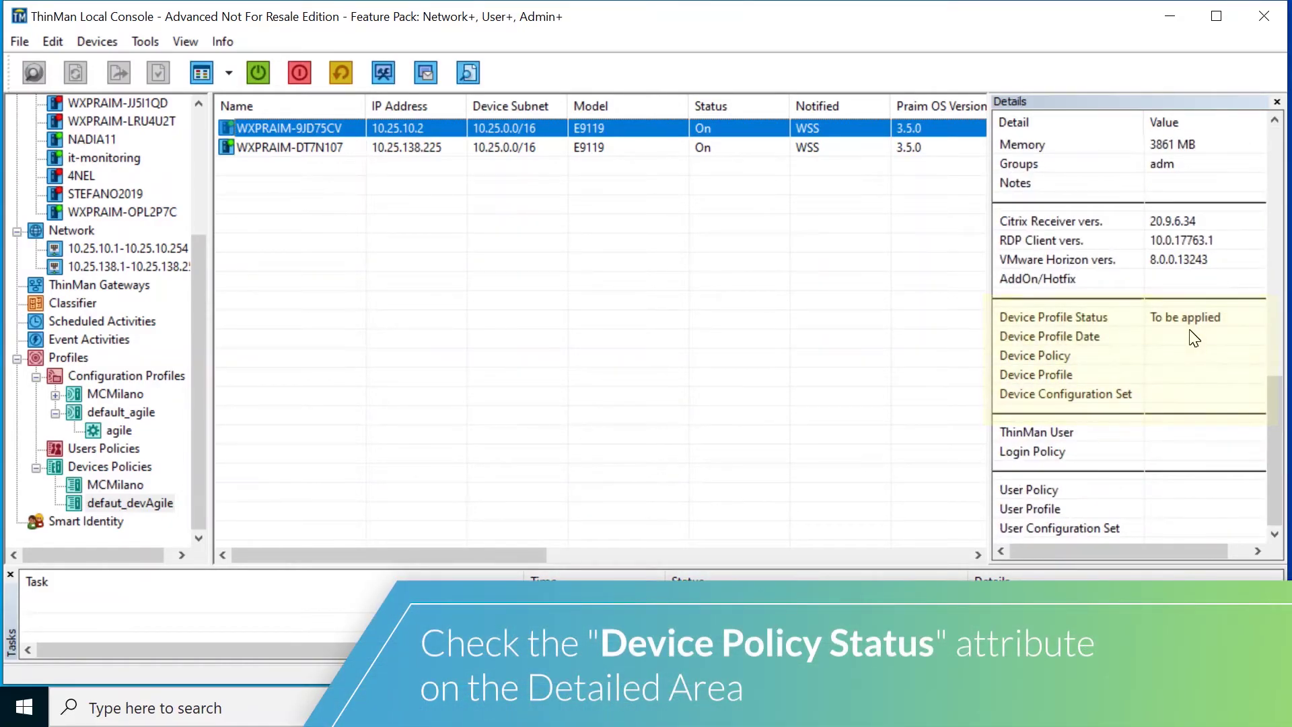
left_click(327, 150)
scroll(1279, 529, "down", 10)
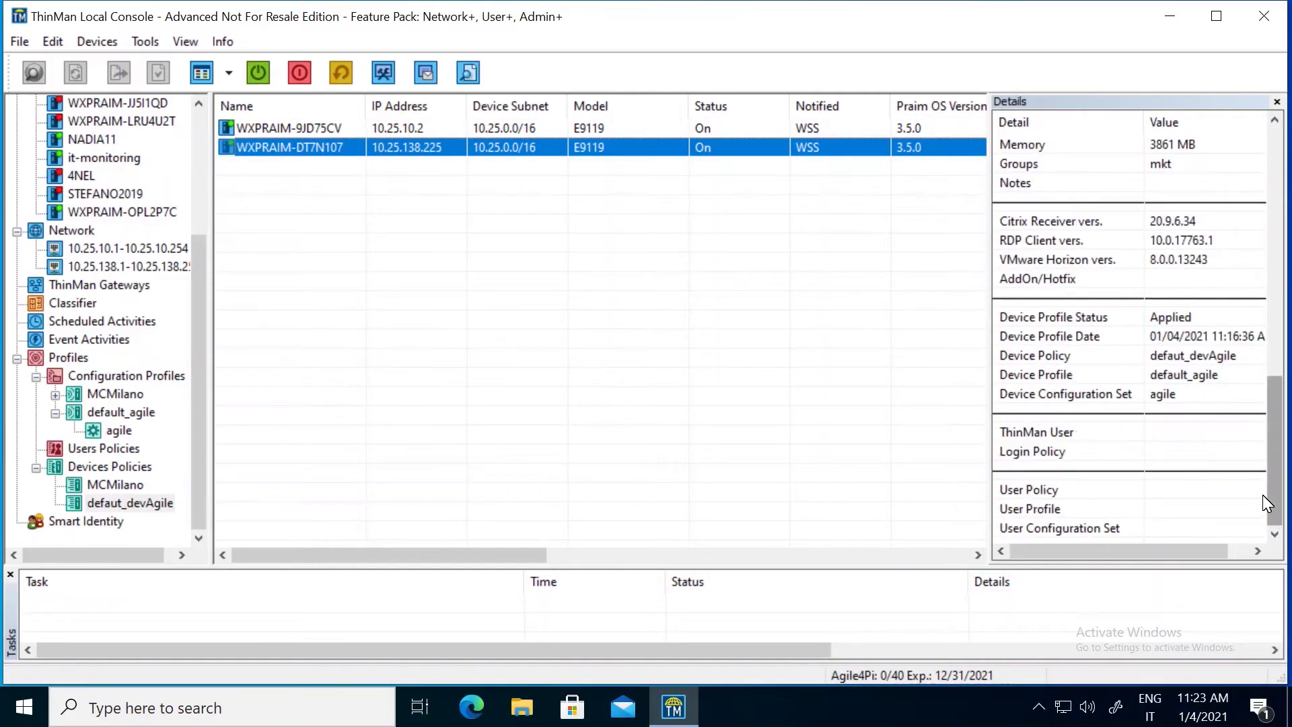